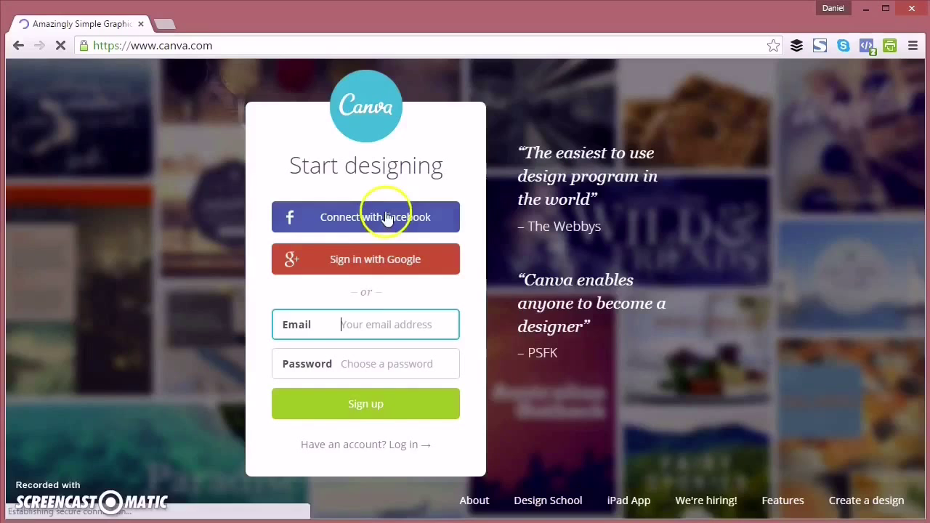
Step: Log in to Canva with the existing Facebook account
{"action": "left_click", "coordinate": [371, 445]}
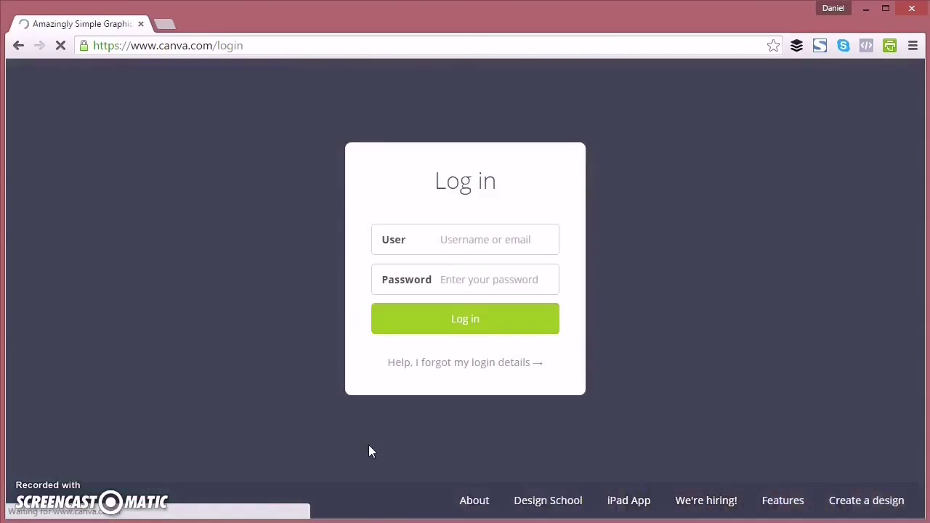
{"action": "left_click", "coordinate": [466, 208]}
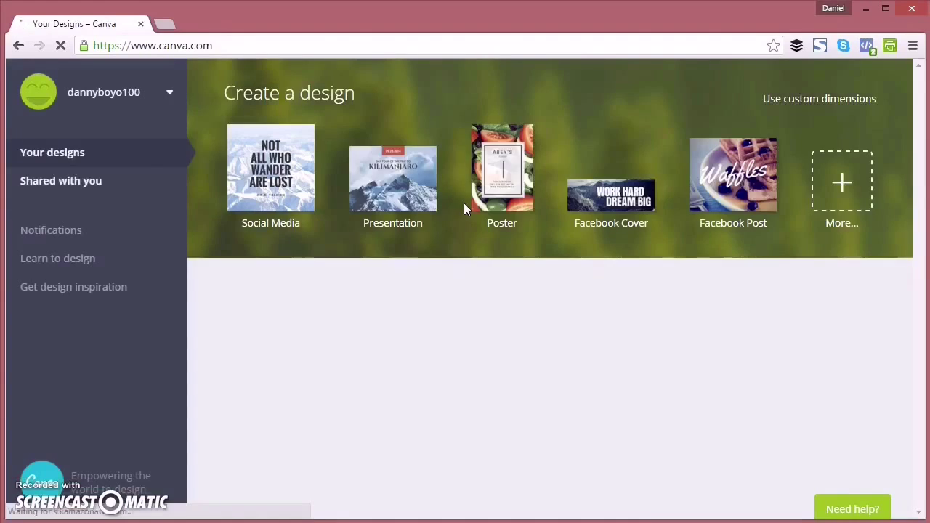
Step: Create a new design with custom dimensions, 1500 px wide
{"action": "left_click", "coordinate": [810, 185]}
{"action": "scroll", "coordinate": [453, 217], "scroll_direction": "down", "scroll_amount": 4}
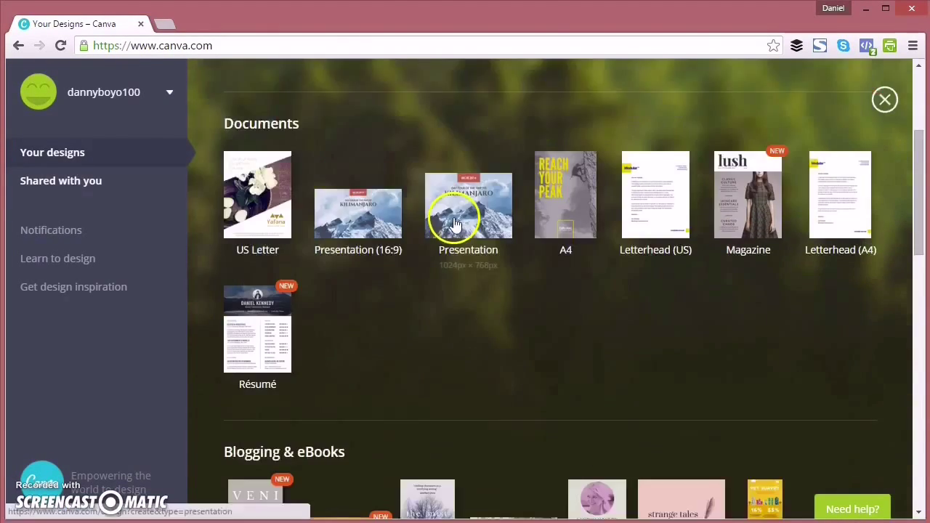
{"action": "scroll", "coordinate": [453, 217], "scroll_direction": "down", "scroll_amount": 9}
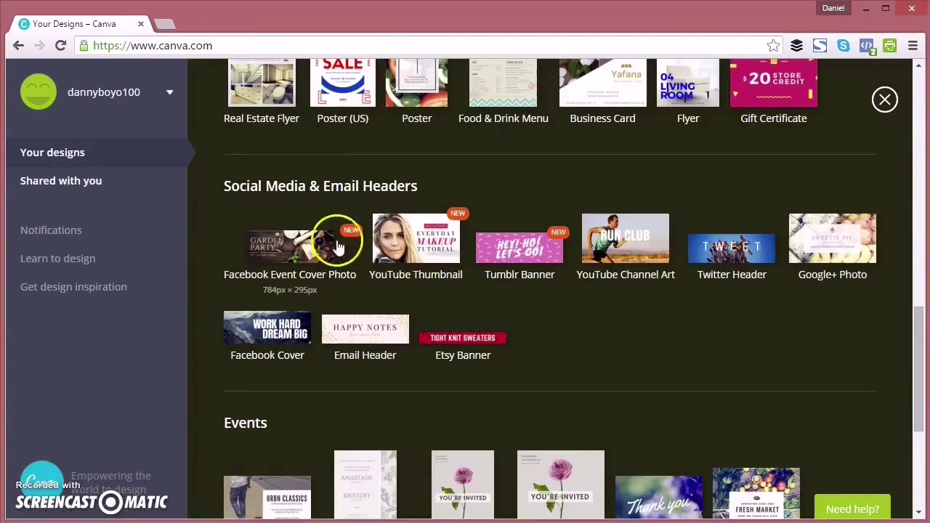
{"action": "scroll", "coordinate": [623, 297], "scroll_direction": "down", "scroll_amount": 4}
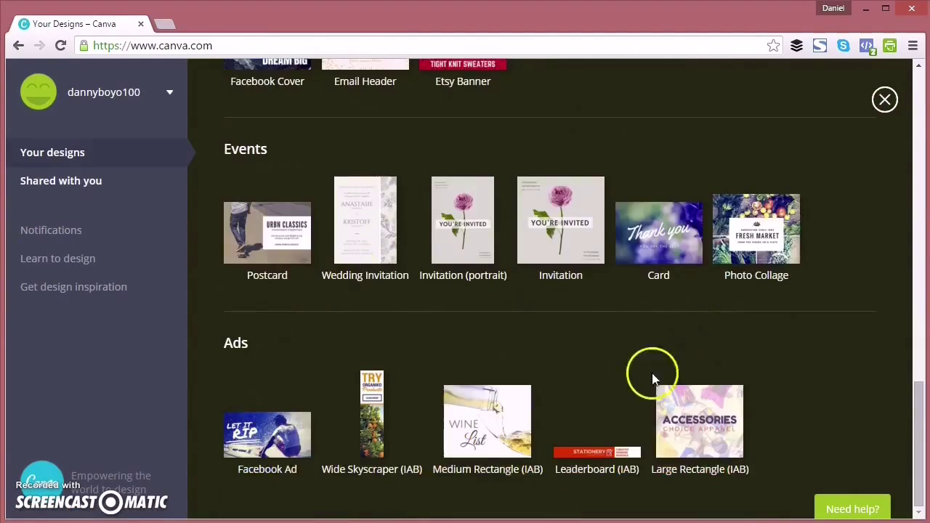
{"action": "scroll", "coordinate": [633, 395], "scroll_direction": "up", "scroll_amount": 10}
{"action": "scroll", "coordinate": [633, 395], "scroll_direction": "up", "scroll_amount": 2}
{"action": "left_click", "coordinate": [790, 100]}
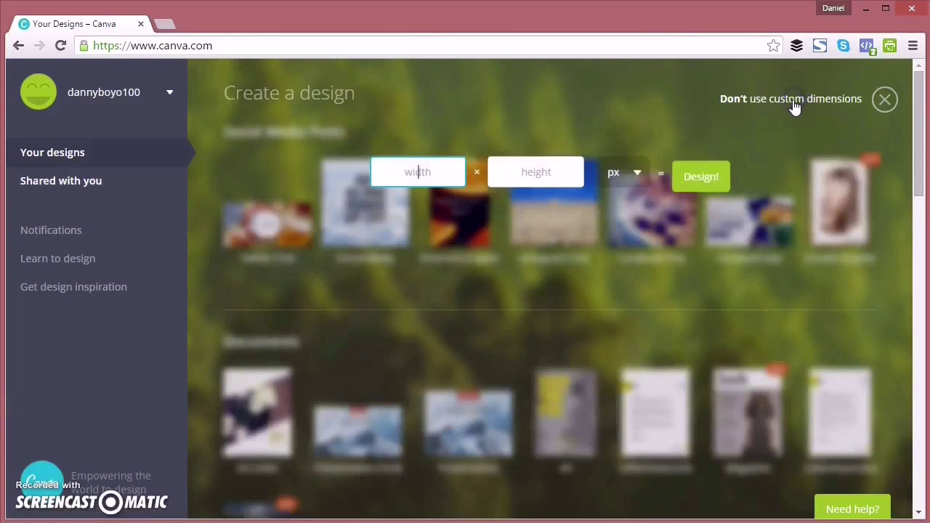
{"action": "type", "text": "1500"}
{"action": "left_click", "coordinate": [546, 177]}
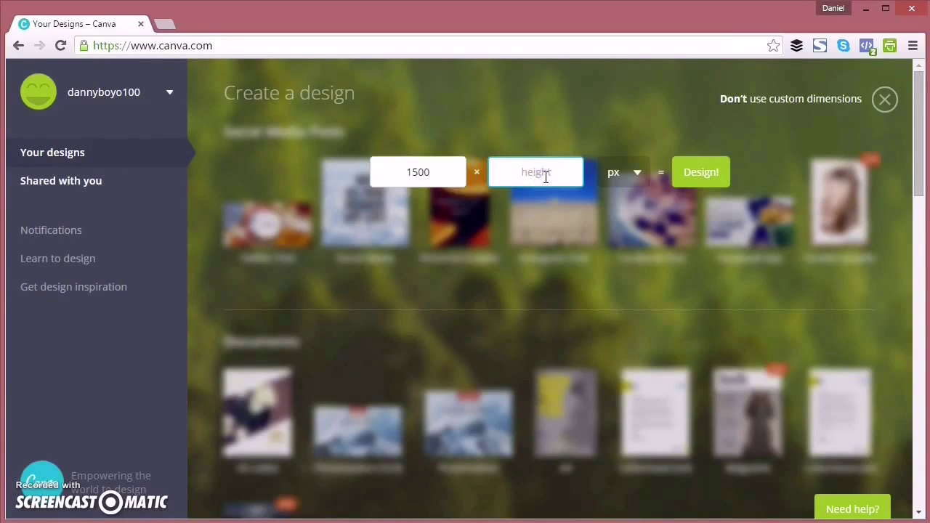
{"action": "left_click", "coordinate": [701, 172]}
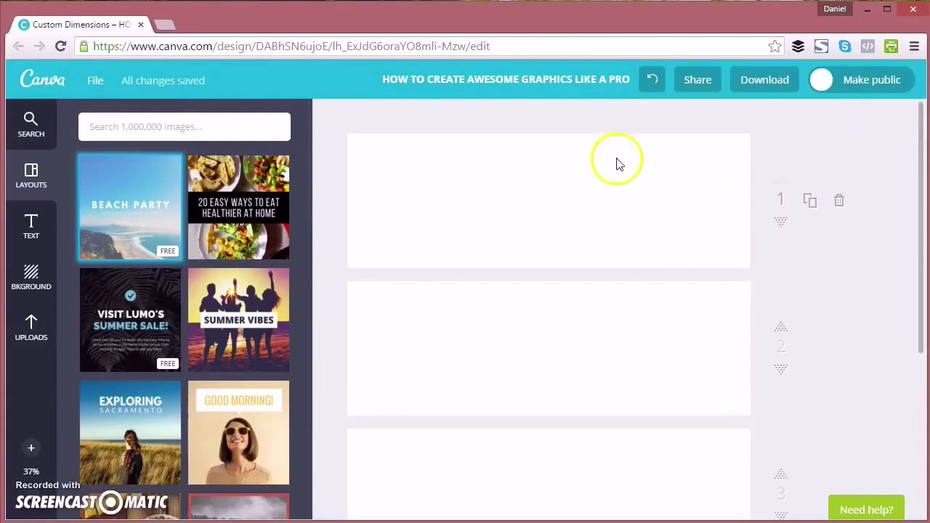
Step: Add a HALLOWEEN banner from the Halloween elements, resize it, then delete it
{"action": "scroll", "coordinate": [206, 251], "scroll_direction": "down", "scroll_amount": 5}
{"action": "scroll", "coordinate": [201, 262], "scroll_direction": "up", "scroll_amount": 5}
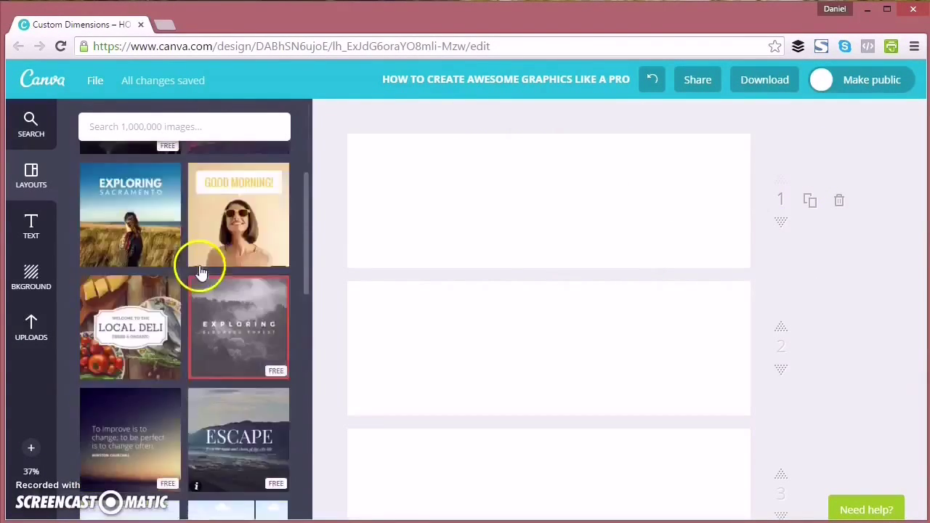
{"action": "left_click", "coordinate": [29, 127]}
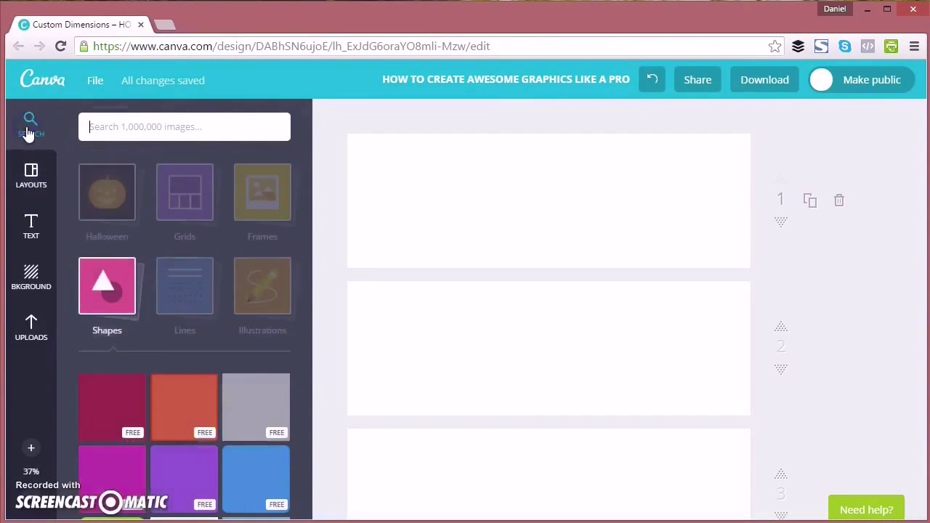
{"action": "left_click", "coordinate": [113, 193]}
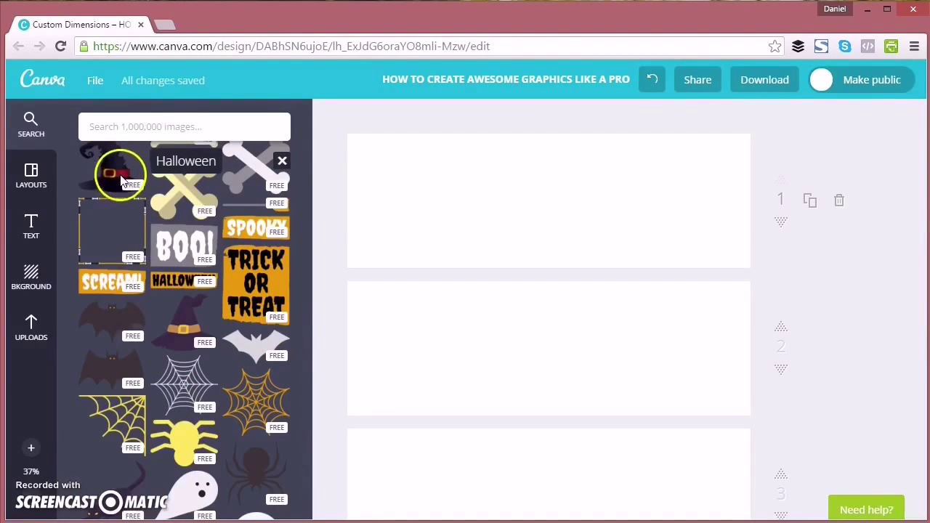
{"action": "scroll", "coordinate": [167, 210], "scroll_direction": "down", "scroll_amount": 1}
{"action": "left_click", "coordinate": [184, 209]}
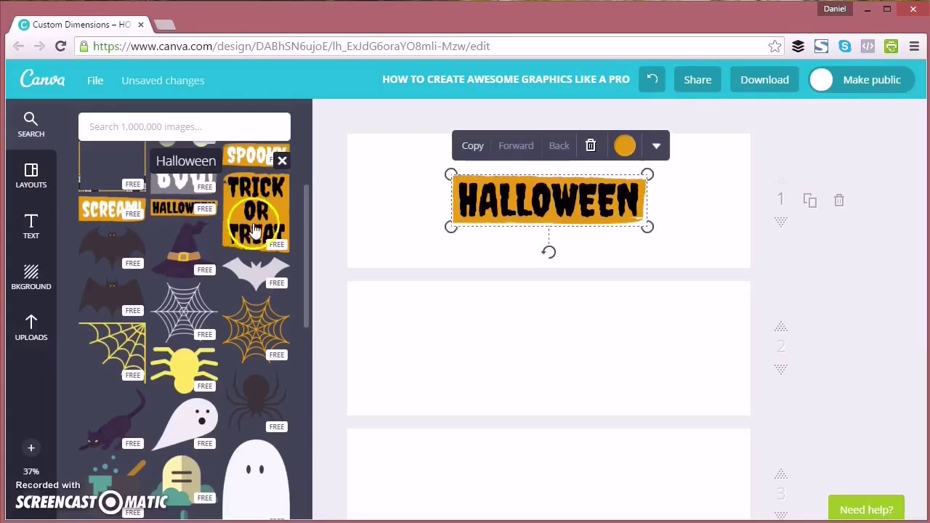
{"action": "left_click_drag", "start_coordinate": [650, 228], "coordinate": [688, 245]}
{"action": "key", "text": "Delete"}
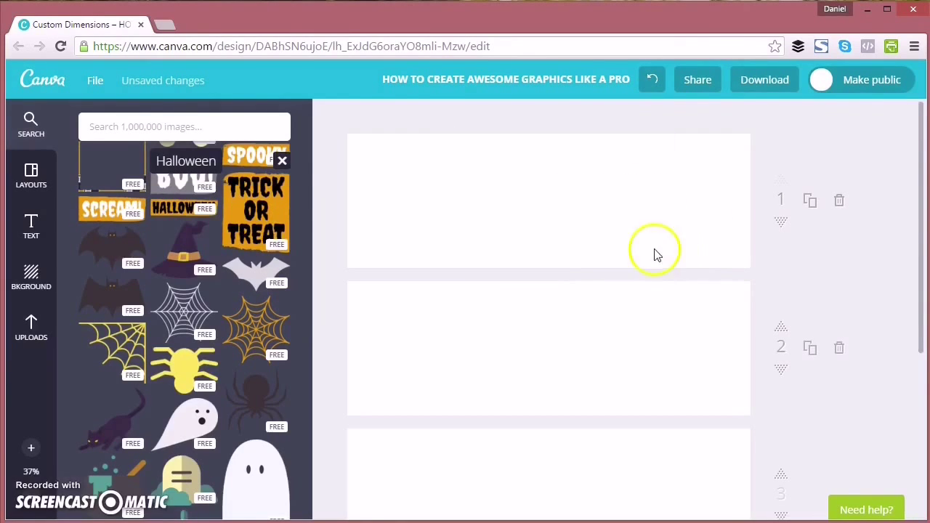
Step: Browse the Grids layout collection, then return to all element categories
{"action": "scroll", "coordinate": [203, 209], "scroll_direction": "up", "scroll_amount": 3}
{"action": "left_click", "coordinate": [203, 209]}
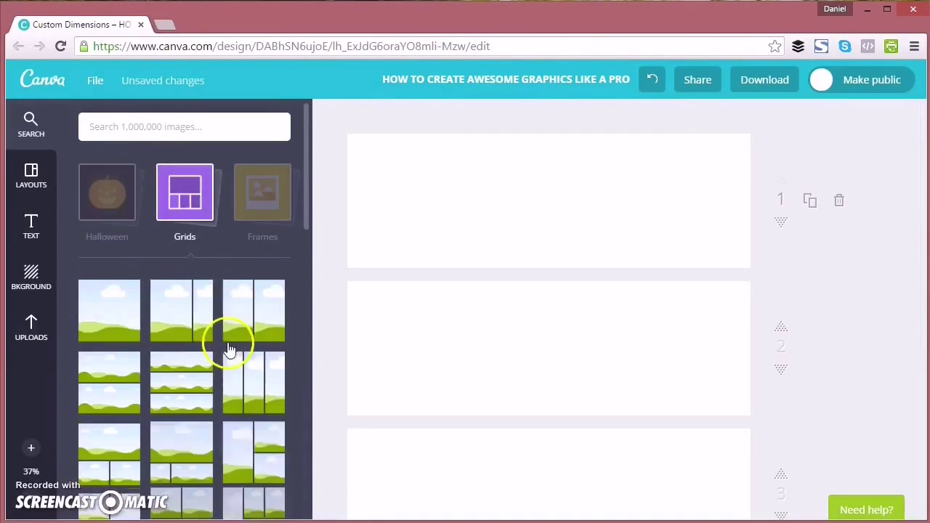
{"action": "scroll", "coordinate": [218, 338], "scroll_direction": "down", "scroll_amount": 3}
{"action": "scroll", "coordinate": [215, 335], "scroll_direction": "down", "scroll_amount": 5}
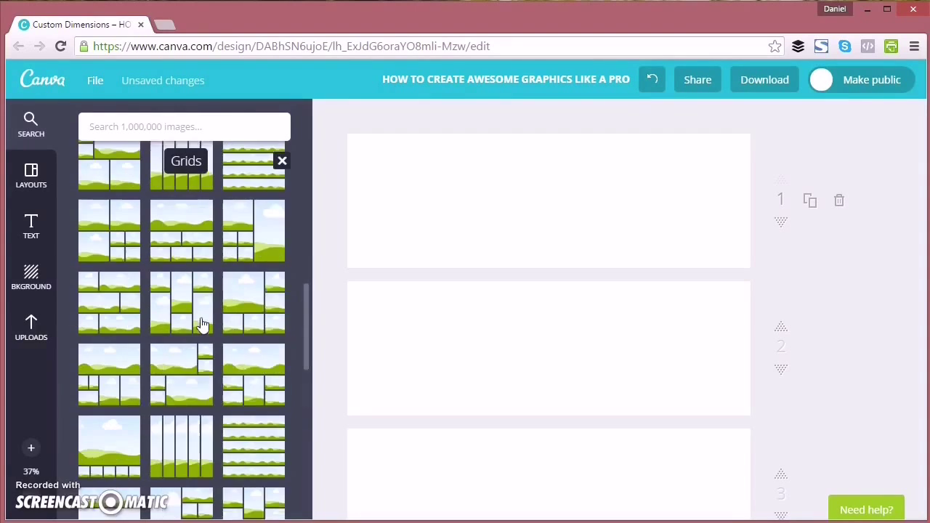
{"action": "scroll", "coordinate": [202, 325], "scroll_direction": "up", "scroll_amount": 5}
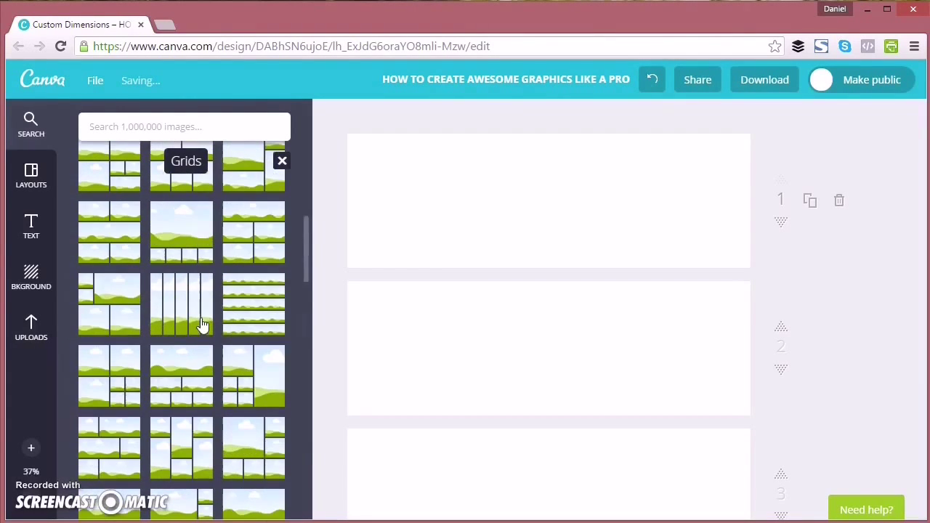
{"action": "scroll", "coordinate": [203, 325], "scroll_direction": "up", "scroll_amount": 3}
{"action": "left_click", "coordinate": [211, 199]}
Step: Add a dark tablet frame from Frames to the page, then delete it
{"action": "left_click", "coordinate": [258, 195]}
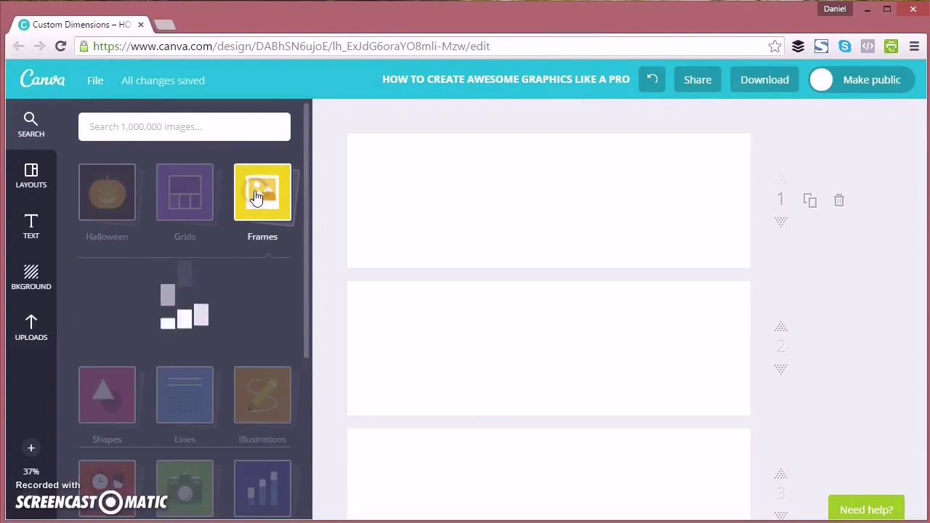
{"action": "scroll", "coordinate": [204, 322], "scroll_direction": "down", "scroll_amount": 10}
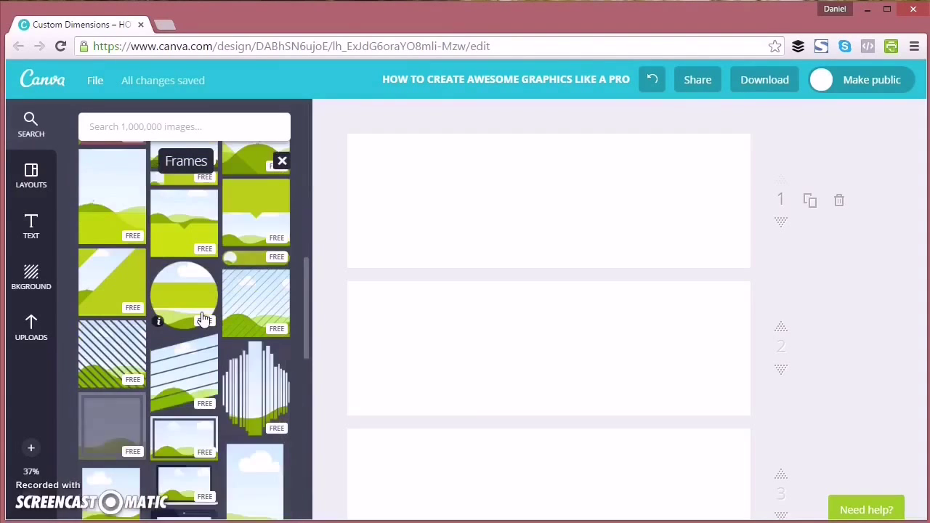
{"action": "scroll", "coordinate": [160, 284], "scroll_direction": "up", "scroll_amount": 2}
{"action": "scroll", "coordinate": [160, 285], "scroll_direction": "down", "scroll_amount": 3}
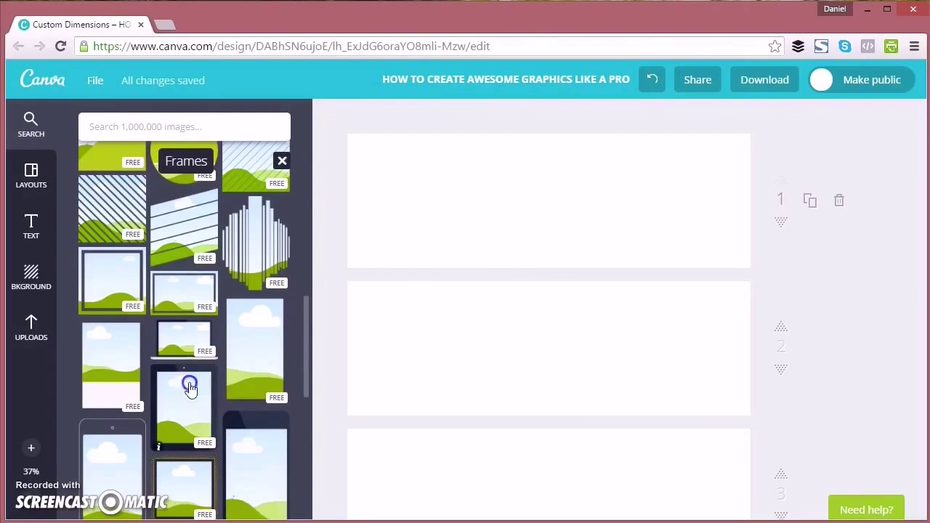
{"action": "left_click", "coordinate": [186, 384]}
{"action": "left_click", "coordinate": [550, 210]}
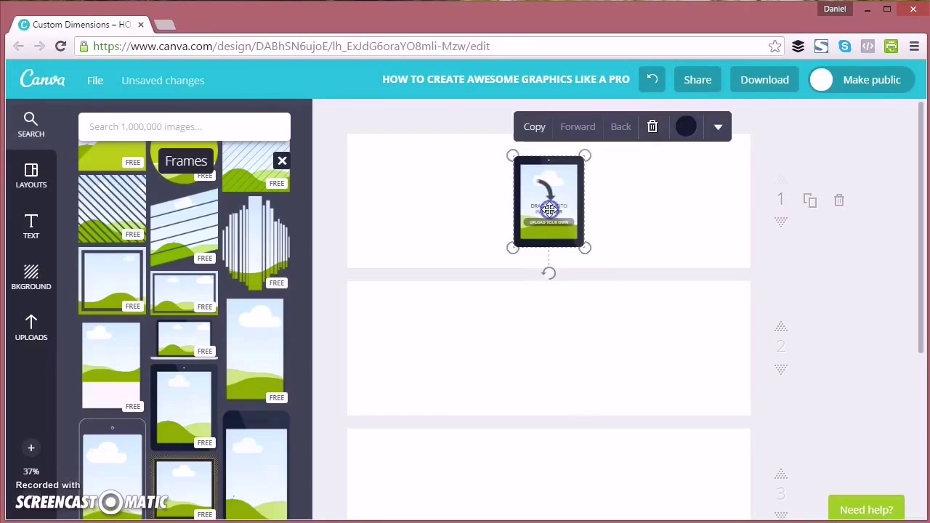
{"action": "key", "text": "Delete"}
{"action": "scroll", "coordinate": [208, 213], "scroll_direction": "up", "scroll_amount": 3}
Step: Add a green ellipse and a blue circle, recolour the circle black, then undo
{"action": "left_click", "coordinate": [280, 161]}
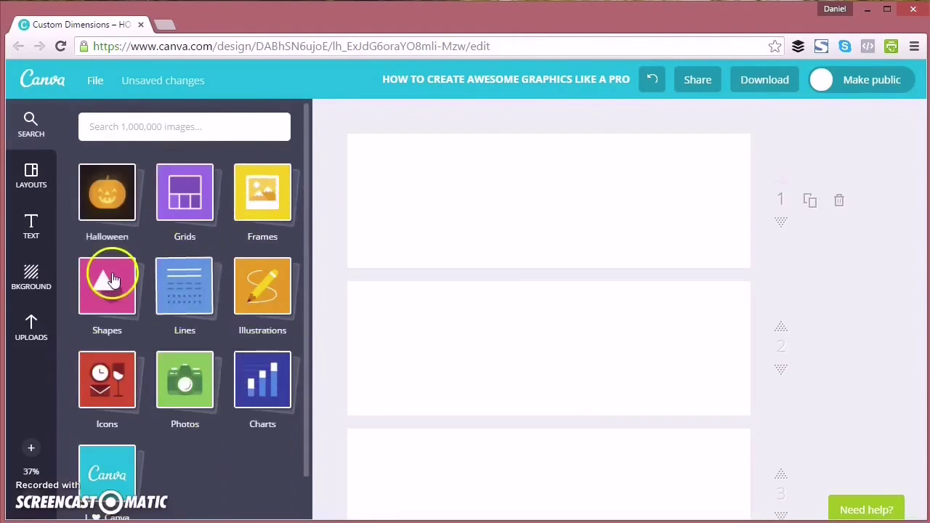
{"action": "left_click", "coordinate": [118, 290]}
{"action": "scroll", "coordinate": [208, 407], "scroll_direction": "down", "scroll_amount": 3}
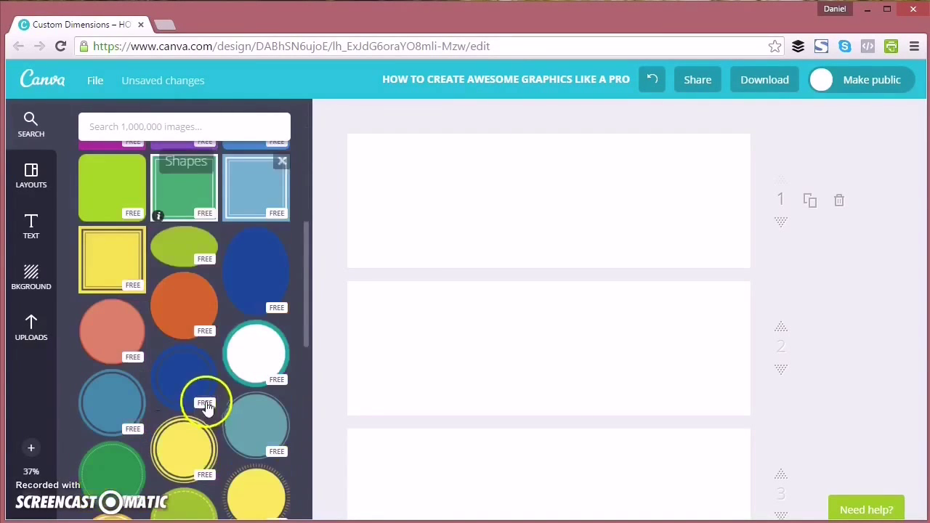
{"action": "left_click", "coordinate": [250, 343]}
{"action": "left_click", "coordinate": [112, 399]}
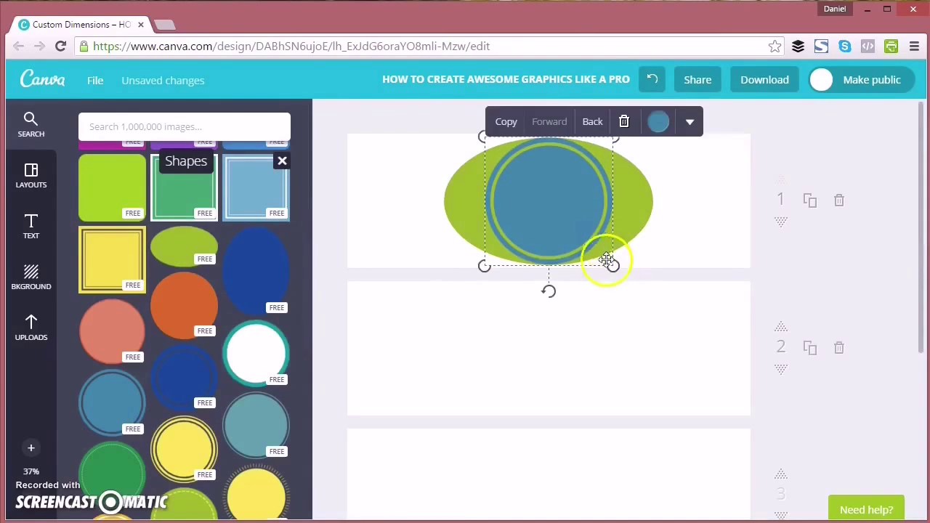
{"action": "left_click_drag", "start_coordinate": [606, 262], "coordinate": [554, 228]}
{"action": "left_click", "coordinate": [658, 121]}
{"action": "left_click", "coordinate": [677, 182]}
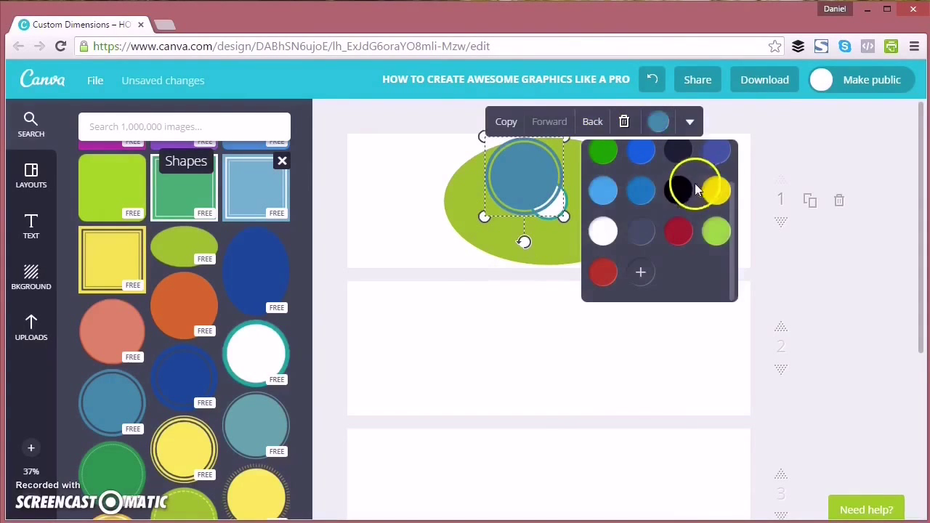
{"action": "left_click", "coordinate": [511, 184]}
{"action": "key", "text": "ctrl+z"}
{"action": "key", "text": "ctrl+z"}
{"action": "key", "text": "ctrl+z"}
{"action": "key", "text": "ctrl+z"}
{"action": "key", "text": "ctrl+z"}
Step: Browse the Lines collection of elements
{"action": "left_click", "coordinate": [175, 161]}
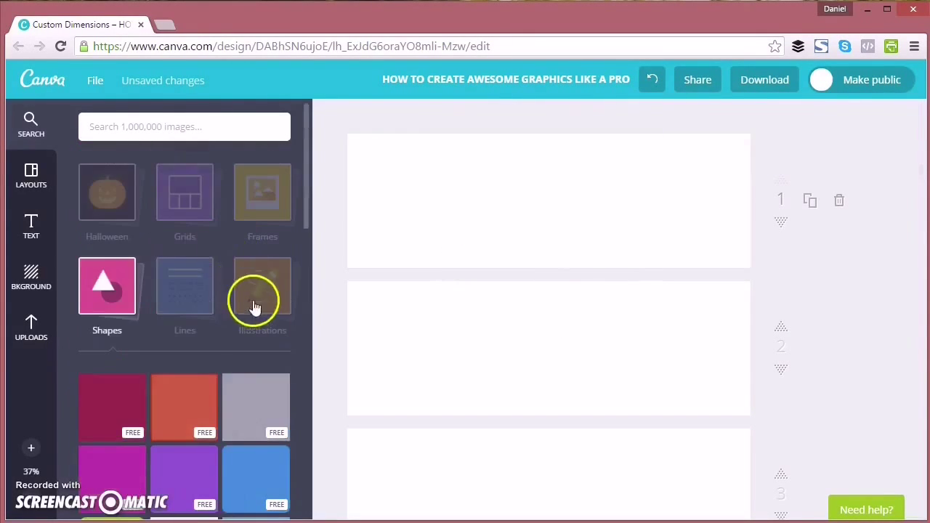
{"action": "left_click", "coordinate": [189, 327]}
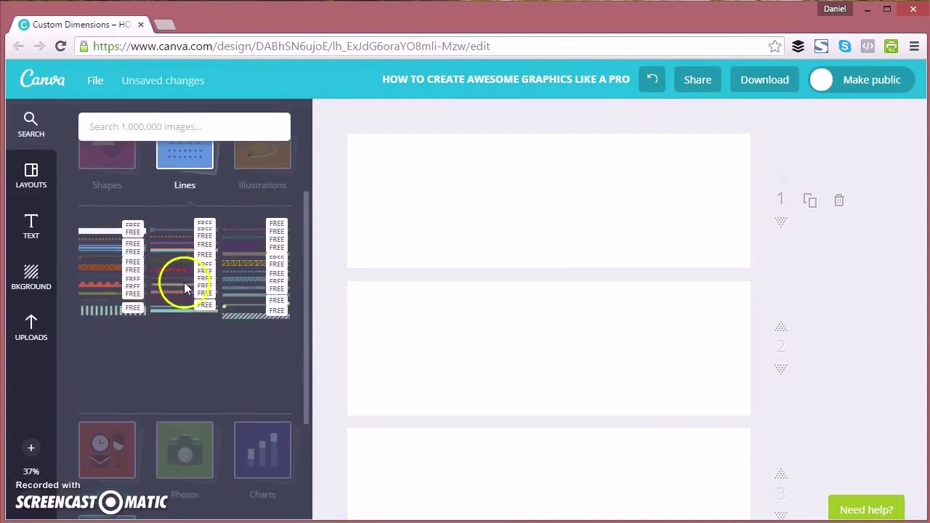
{"action": "scroll", "coordinate": [182, 290], "scroll_direction": "down", "scroll_amount": 3}
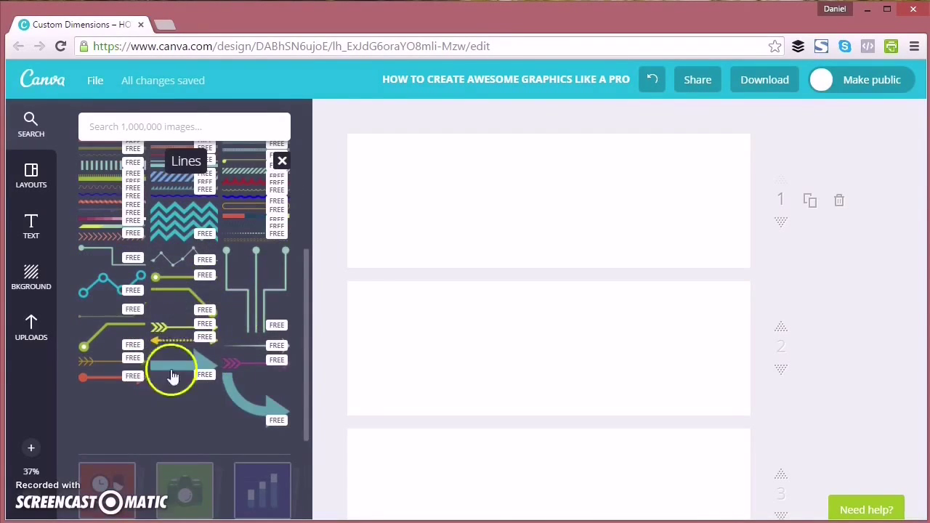
{"action": "scroll", "coordinate": [201, 337], "scroll_direction": "up", "scroll_amount": 5}
Step: Add binoculars and burger illustrations, flip the burger, then delete both
{"action": "left_click", "coordinate": [254, 311]}
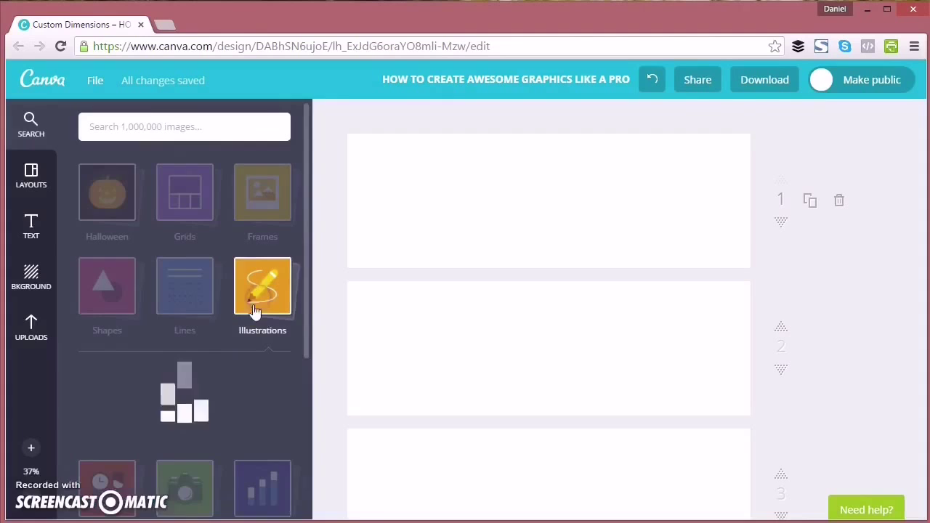
{"action": "scroll", "coordinate": [160, 323], "scroll_direction": "down", "scroll_amount": 3}
{"action": "left_click", "coordinate": [193, 261]}
{"action": "scroll", "coordinate": [193, 305], "scroll_direction": "down", "scroll_amount": 3}
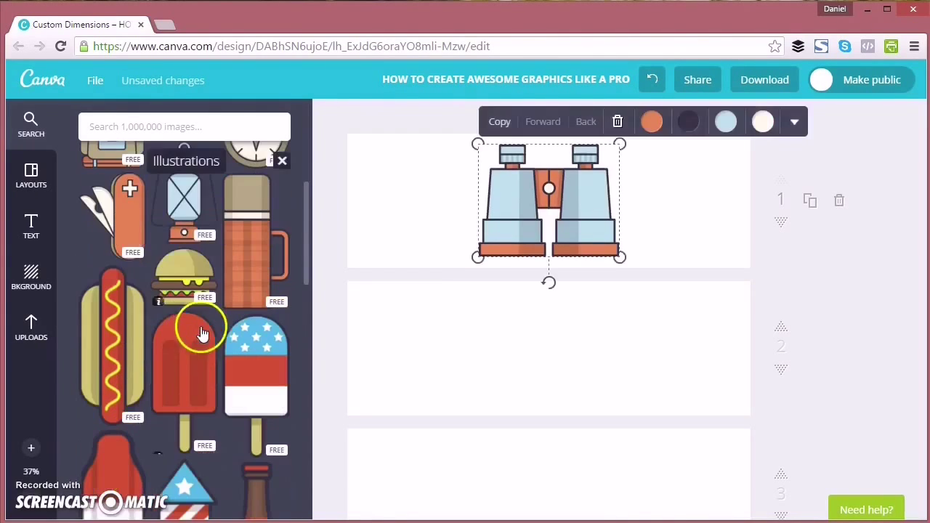
{"action": "left_click_drag", "start_coordinate": [191, 294], "coordinate": [700, 200]}
{"action": "left_click_drag", "start_coordinate": [638, 148], "coordinate": [659, 166]}
{"action": "left_click_drag", "start_coordinate": [685, 254], "coordinate": [700, 146]}
{"action": "key", "text": "Delete"}
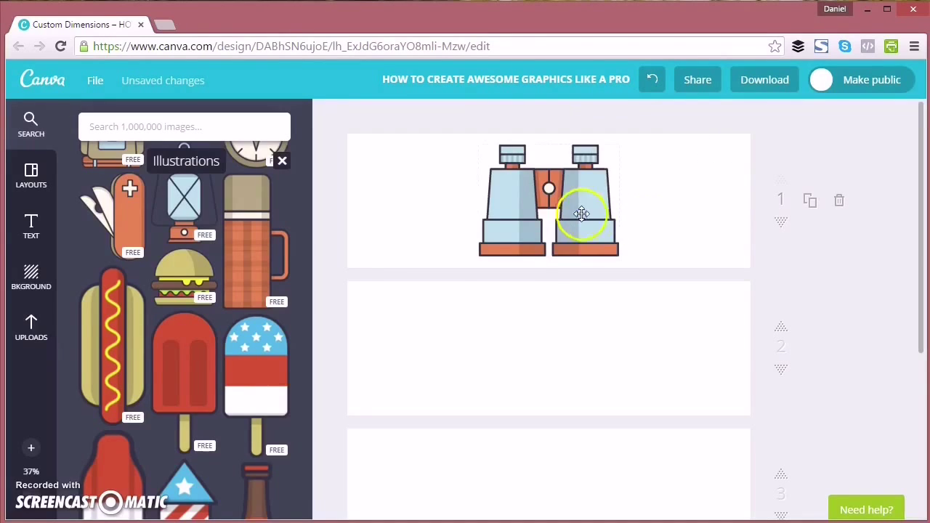
{"action": "left_click", "coordinate": [581, 208]}
{"action": "key", "text": "Delete"}
{"action": "scroll", "coordinate": [189, 275], "scroll_direction": "up", "scroll_amount": 6}
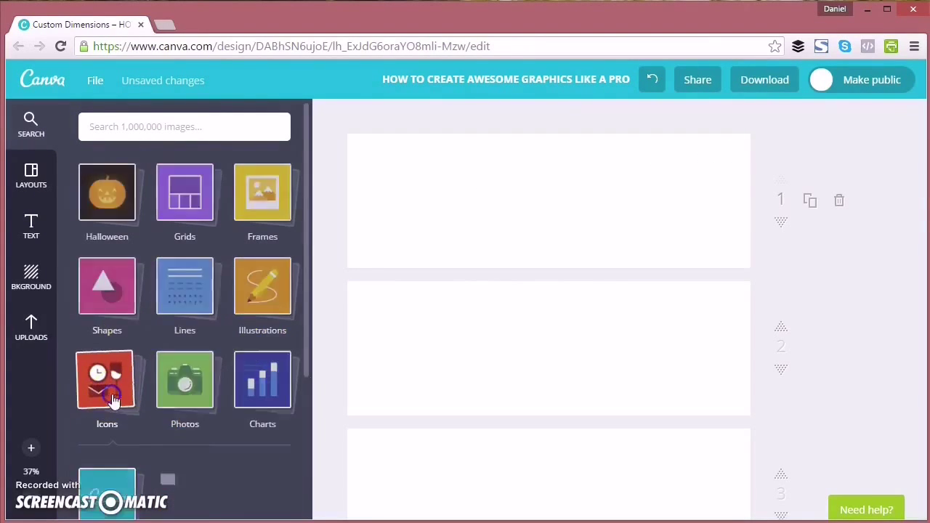
Step: Browse icons, add the book-on-desk photo to page 1, stretch it, then delete it
{"action": "left_click", "coordinate": [105, 385]}
{"action": "scroll", "coordinate": [187, 367], "scroll_direction": "down", "scroll_amount": 5}
{"action": "scroll", "coordinate": [187, 367], "scroll_direction": "down", "scroll_amount": 10}
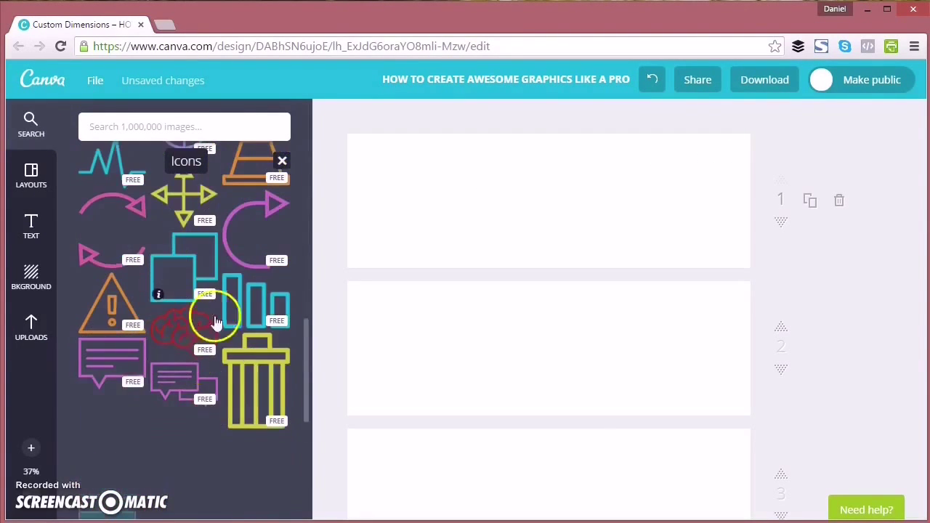
{"action": "scroll", "coordinate": [220, 359], "scroll_direction": "up", "scroll_amount": 15}
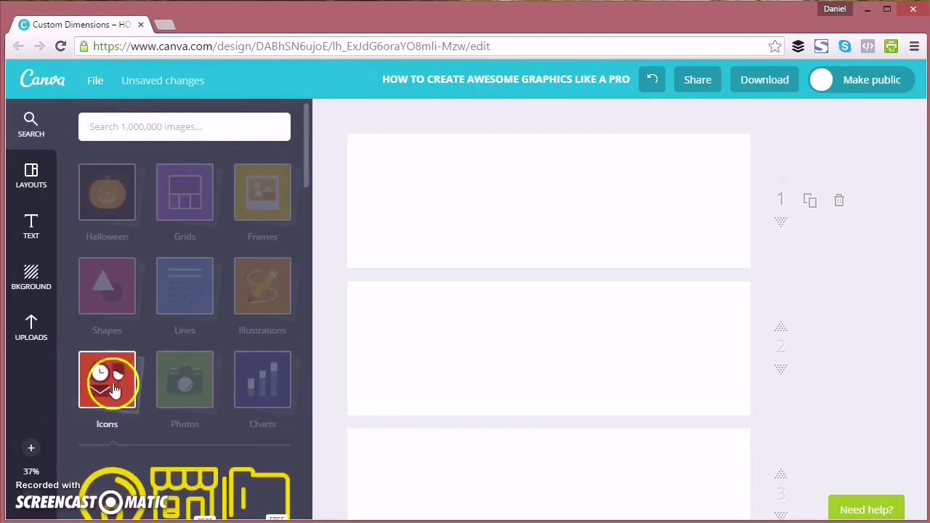
{"action": "left_click", "coordinate": [186, 385]}
{"action": "left_click", "coordinate": [188, 198]}
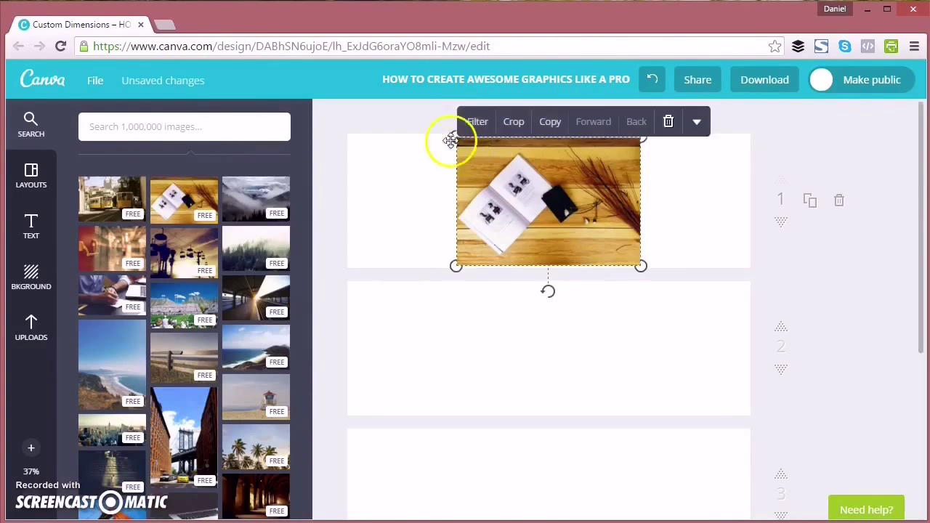
{"action": "left_click_drag", "start_coordinate": [453, 139], "coordinate": [553, 209]}
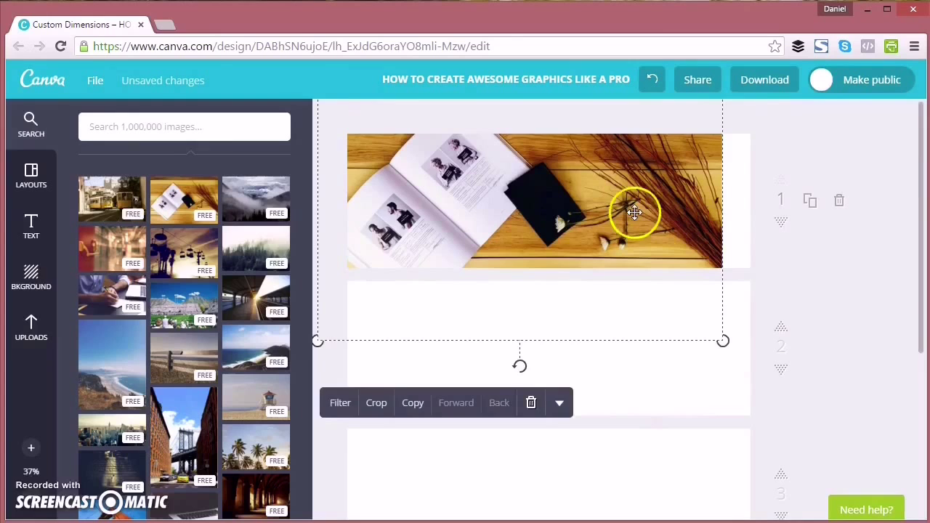
{"action": "key", "text": "Delete"}
Step: Add the 15%, 75% and 100% ring charts, arrange them, and delete the 75% one
{"action": "scroll", "coordinate": [182, 364], "scroll_direction": "up", "scroll_amount": 5}
{"action": "left_click", "coordinate": [258, 374]}
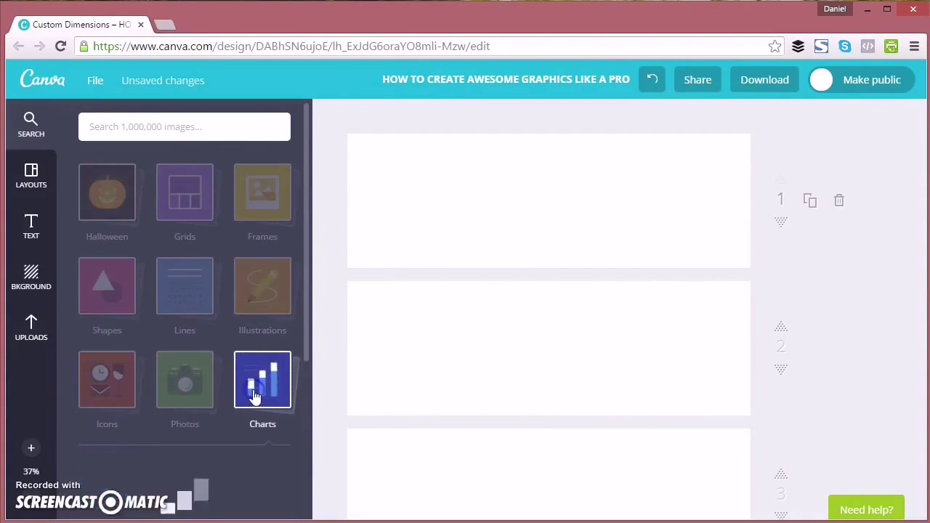
{"action": "left_click", "coordinate": [183, 234]}
{"action": "left_click", "coordinate": [183, 272]}
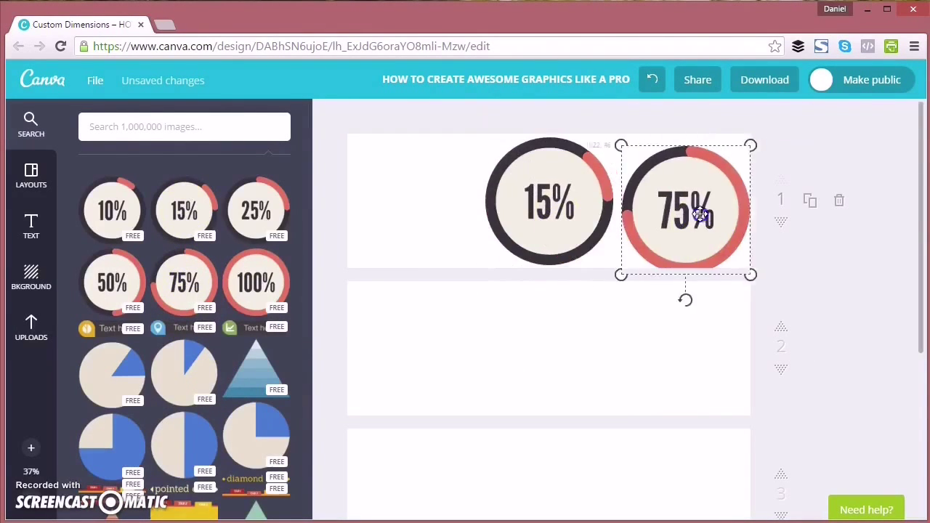
{"action": "left_click", "coordinate": [256, 283]}
{"action": "left_click_drag", "start_coordinate": [557, 201], "coordinate": [426, 208]}
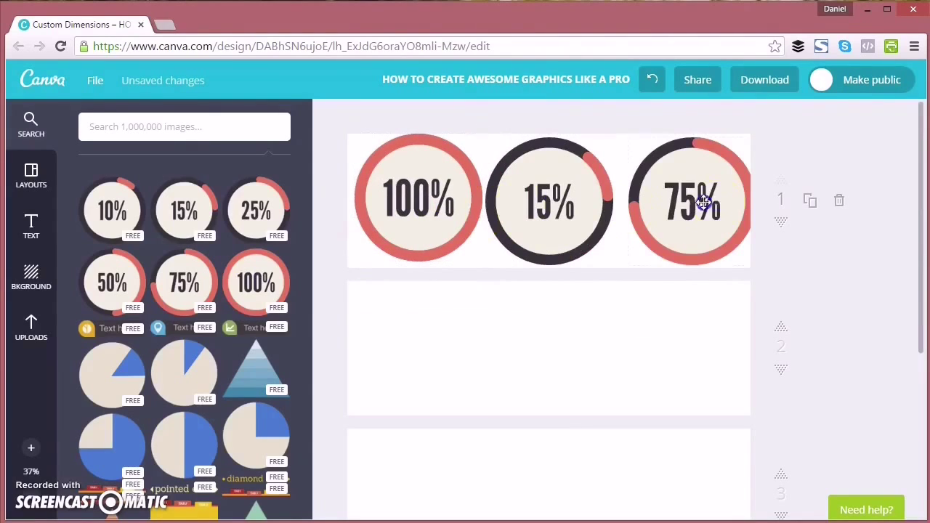
{"action": "left_click_drag", "start_coordinate": [705, 201], "coordinate": [695, 199]}
{"action": "key", "text": "Delete"}
Step: Delete the remaining 15% and 100% ring charts from page 1
{"action": "left_click", "coordinate": [582, 202]}
{"action": "key", "text": "Delete"}
{"action": "left_click", "coordinate": [407, 198]}
{"action": "key", "text": "Delete"}
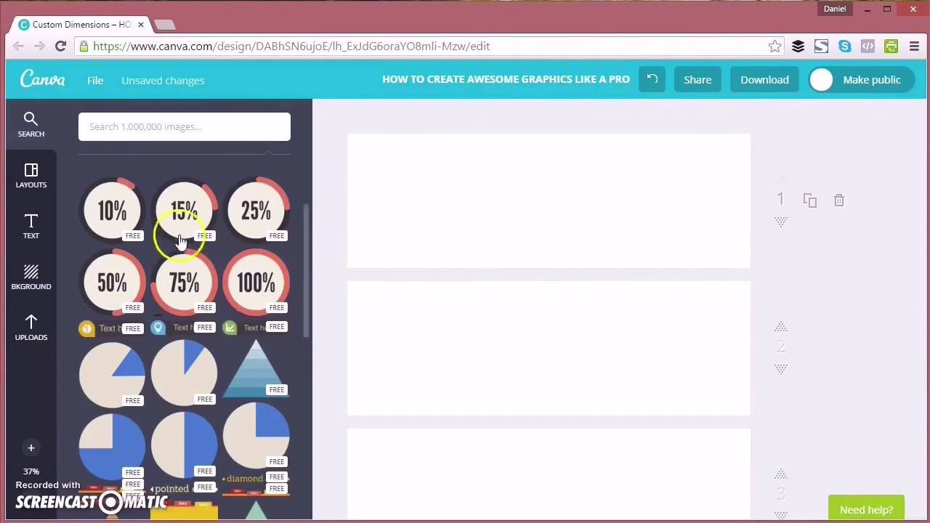
{"action": "scroll", "coordinate": [218, 291], "scroll_direction": "up", "scroll_amount": 5}
{"action": "left_click", "coordinate": [262, 352]}
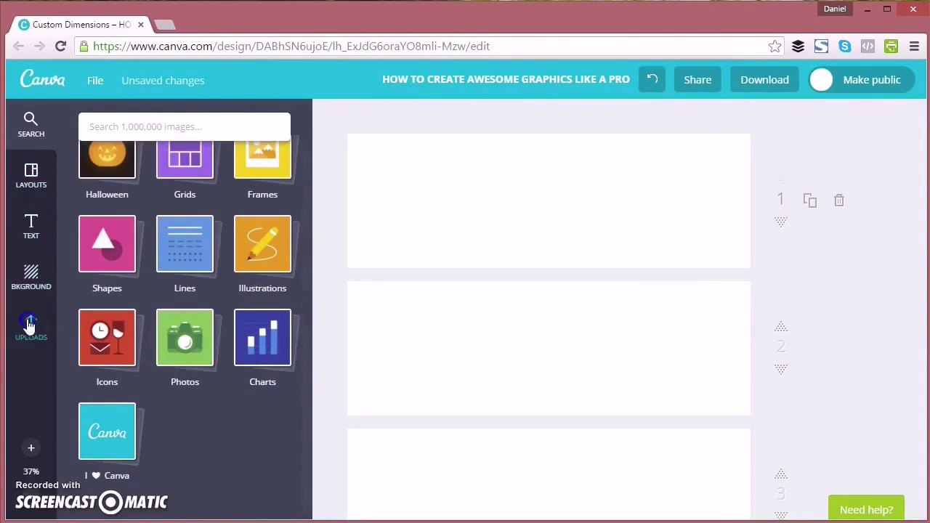
Step: Place the uploaded desk illustration at page 1's top-left corner
{"action": "left_click", "coordinate": [29, 326]}
{"action": "left_click", "coordinate": [186, 363]}
{"action": "left_click_drag", "start_coordinate": [550, 201], "coordinate": [411, 200]}
Step: Add a navy square and stretch it into a band across the page top
{"action": "left_click", "coordinate": [30, 125]}
{"action": "left_click", "coordinate": [107, 267]}
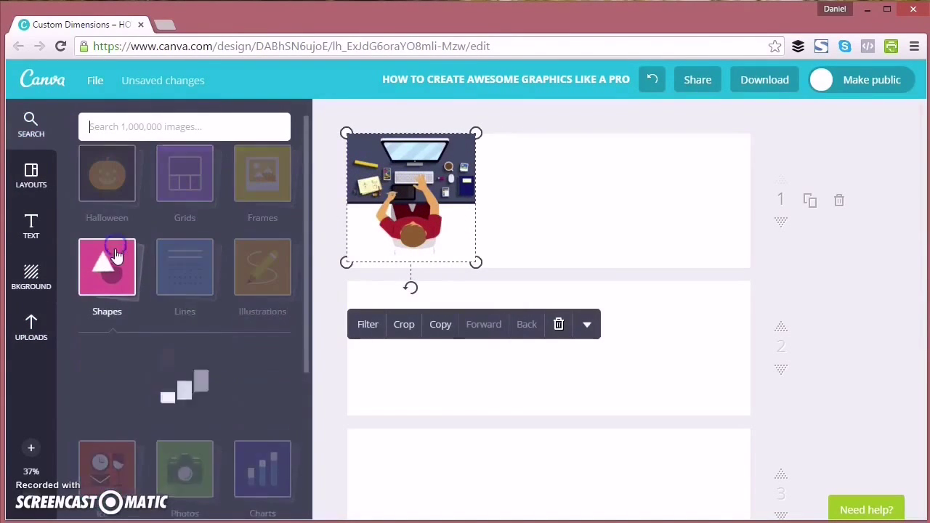
{"action": "left_click", "coordinate": [119, 399]}
{"action": "left_click", "coordinate": [659, 123]}
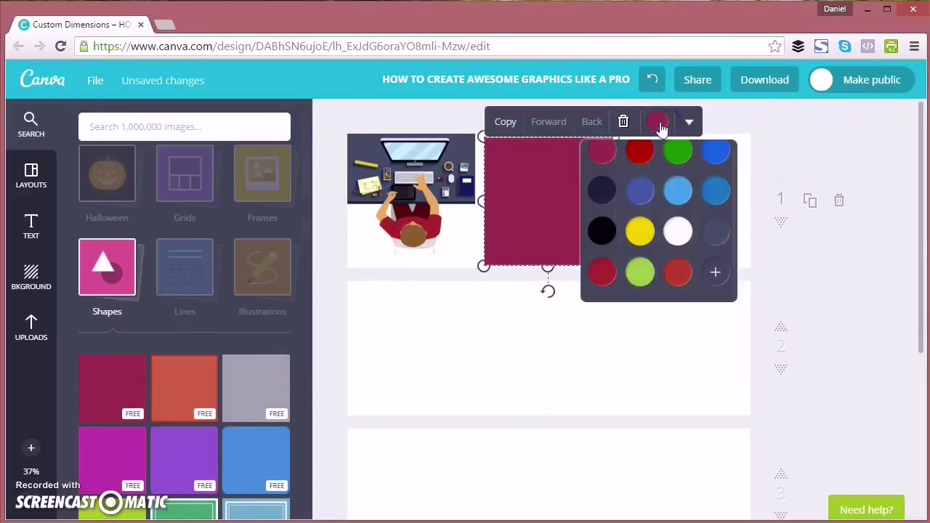
{"action": "left_click_drag", "start_coordinate": [513, 198], "coordinate": [492, 138]}
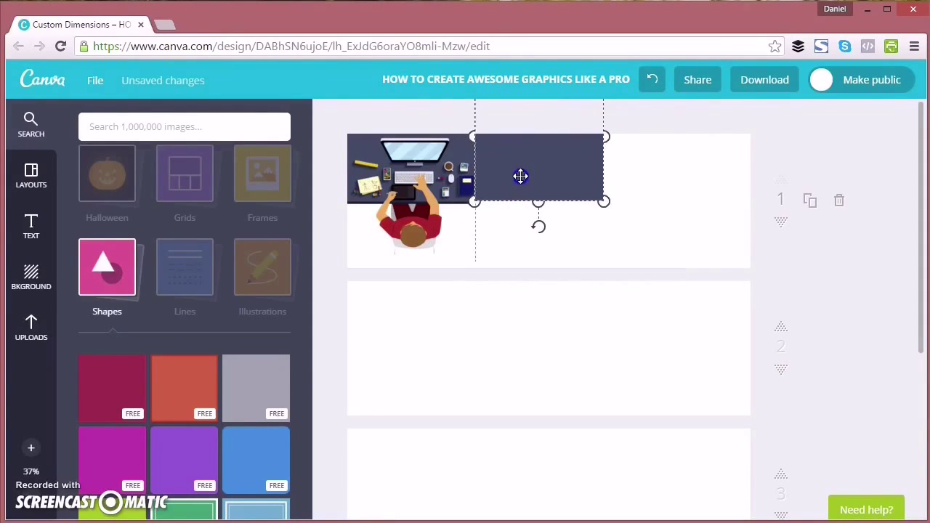
{"action": "left_click_drag", "start_coordinate": [604, 201], "coordinate": [802, 202]}
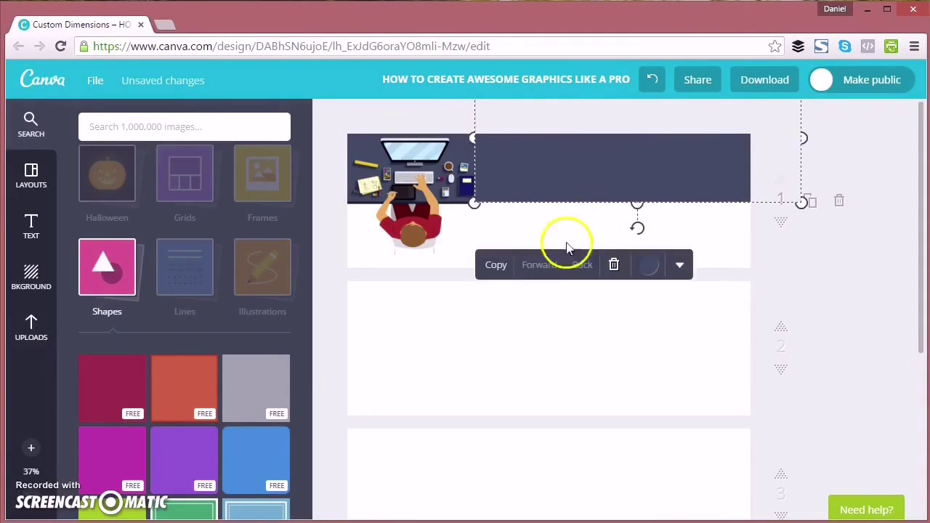
{"action": "left_click", "coordinate": [555, 232]}
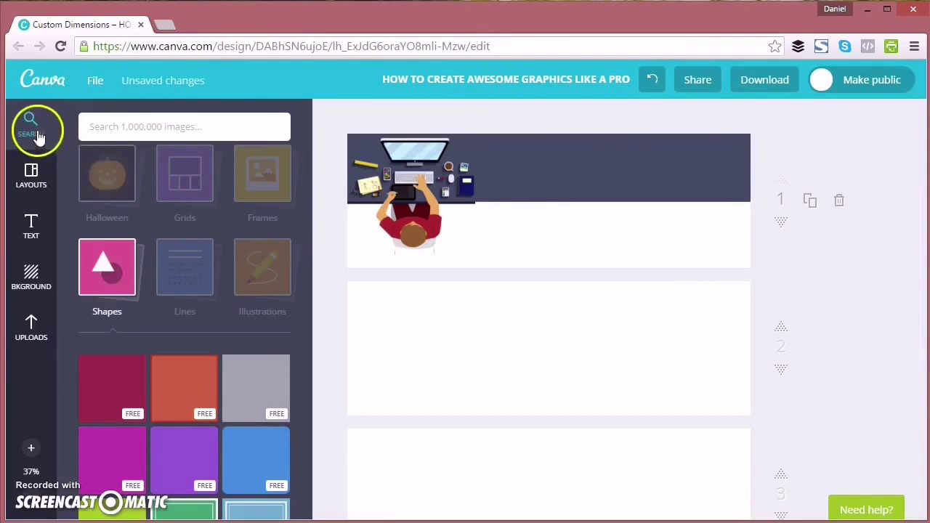
Step: Add a line into the navy band, shorten it, and colour it dark navy
{"action": "left_click", "coordinate": [187, 270]}
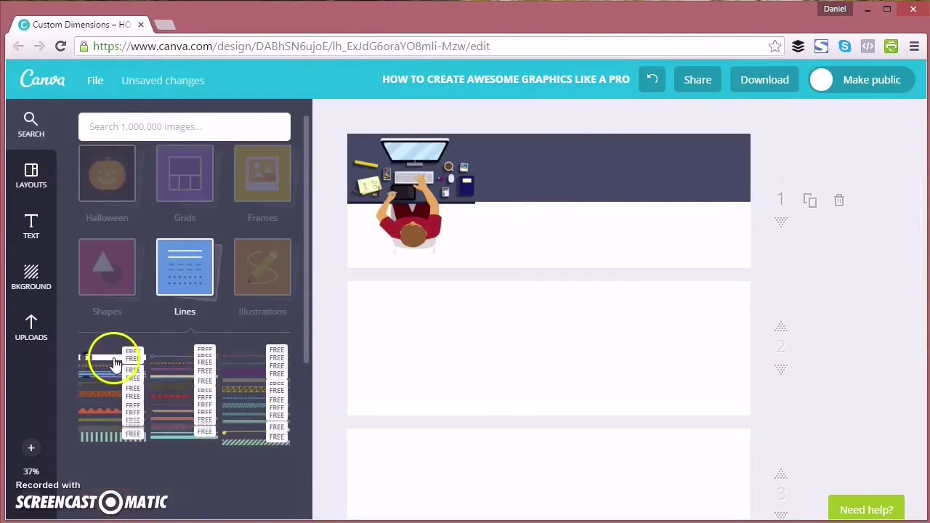
{"action": "left_click", "coordinate": [109, 357]}
{"action": "left_click_drag", "start_coordinate": [509, 197], "coordinate": [558, 183]}
{"action": "left_click_drag", "start_coordinate": [714, 183], "coordinate": [539, 177]}
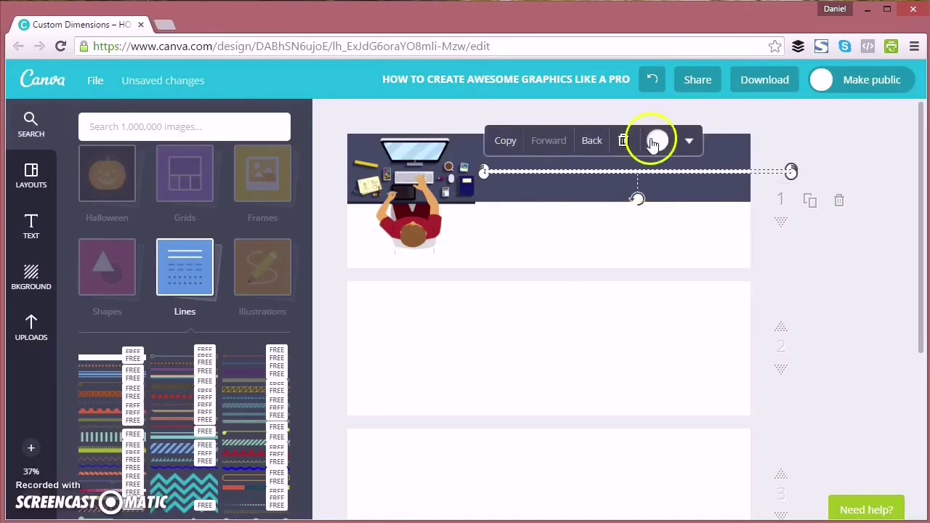
{"action": "left_click", "coordinate": [656, 142]}
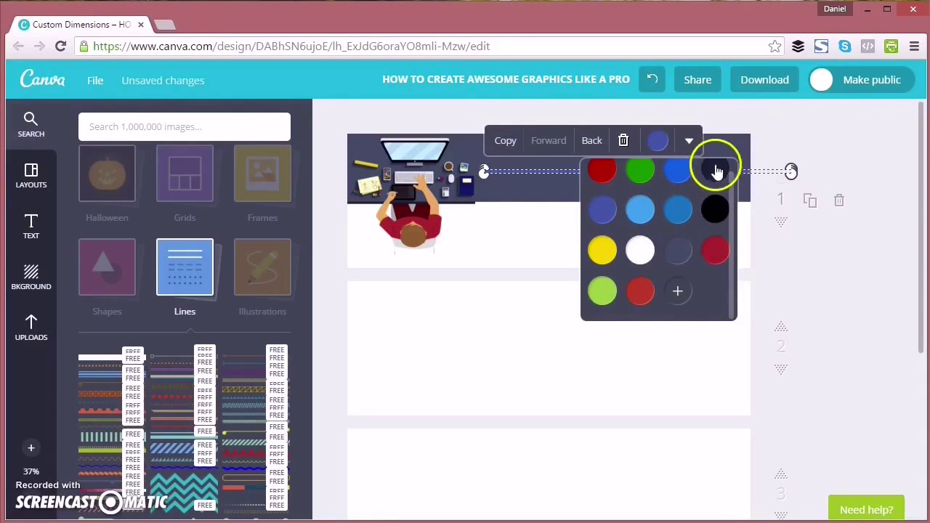
{"action": "left_click", "coordinate": [477, 217]}
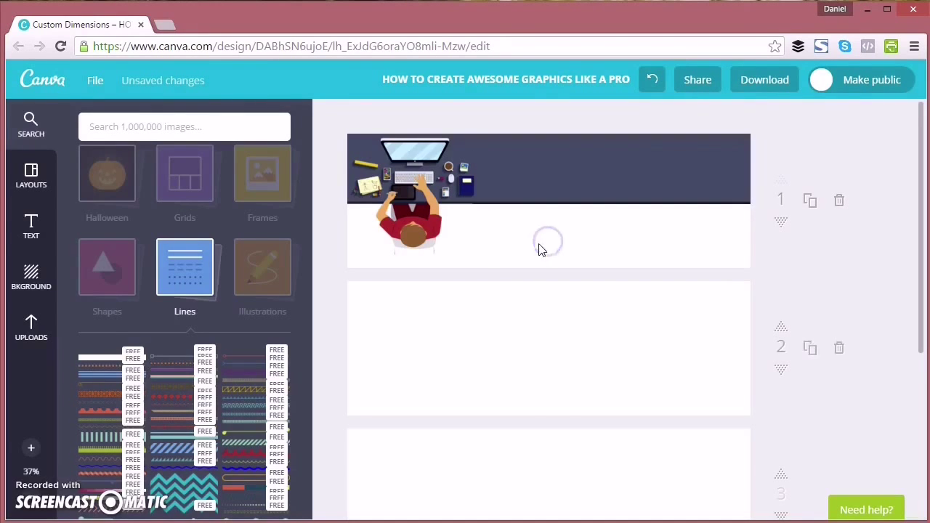
Step: Add a lime-green square, widen it across the page, and send it behind the illustration
{"action": "left_click", "coordinate": [29, 324]}
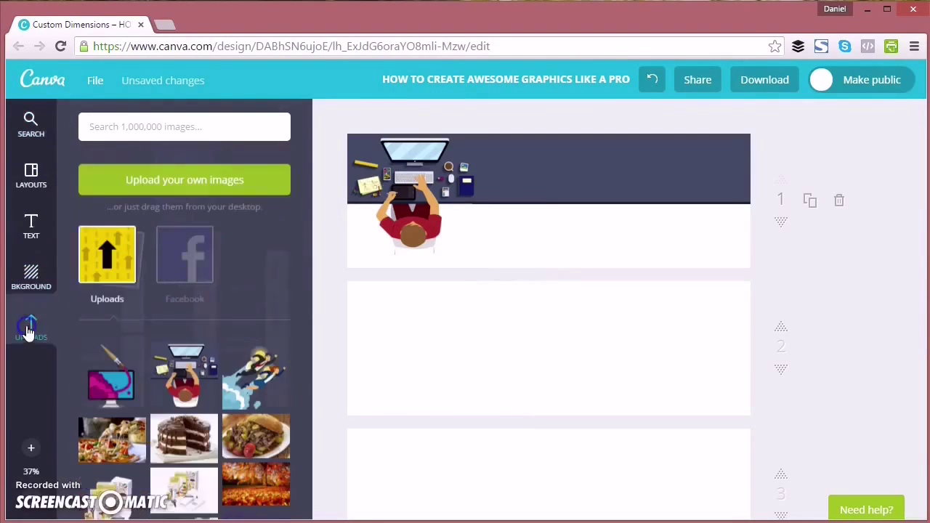
{"action": "left_click", "coordinate": [35, 136]}
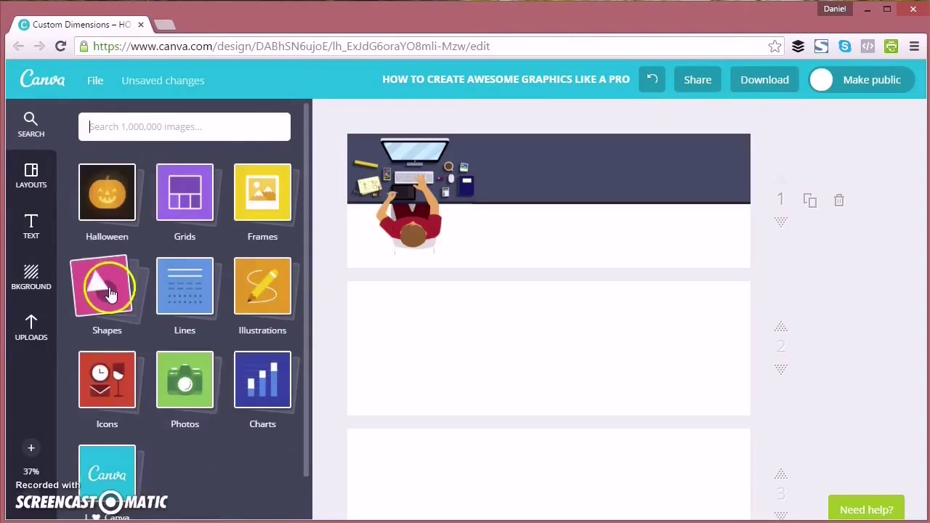
{"action": "left_click", "coordinate": [114, 295]}
{"action": "left_click", "coordinate": [112, 398]}
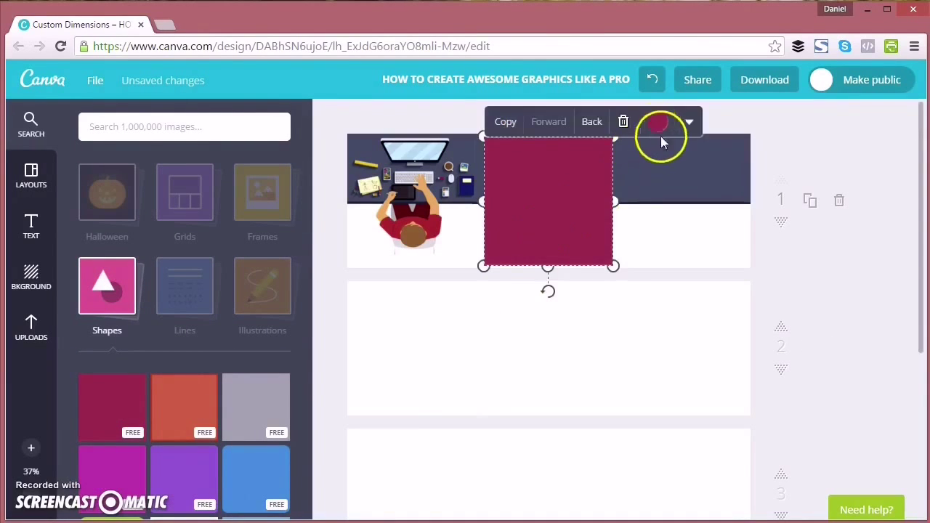
{"action": "left_click", "coordinate": [658, 122]}
{"action": "left_click", "coordinate": [715, 232]}
{"action": "left_click_drag", "start_coordinate": [532, 225], "coordinate": [691, 255]}
{"action": "left_click_drag", "start_coordinate": [640, 223], "coordinate": [600, 223]}
{"action": "left_click", "coordinate": [433, 142]}
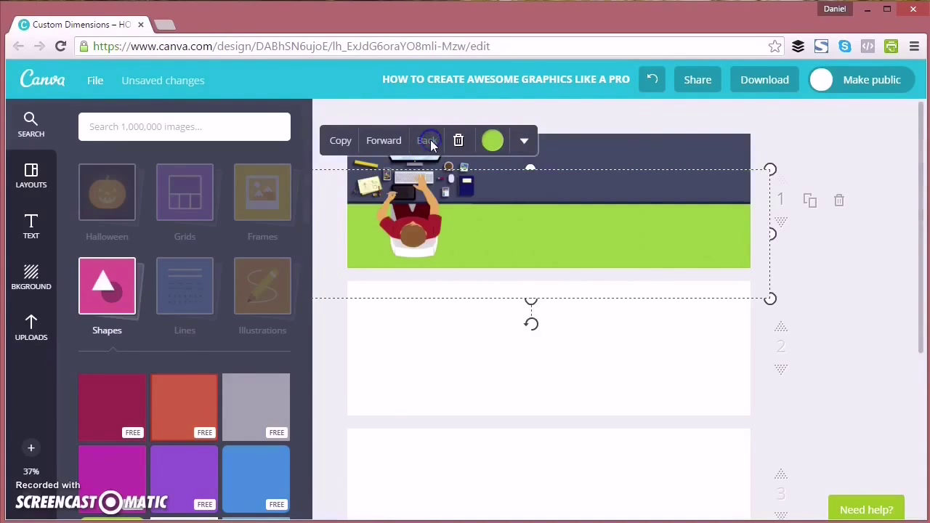
Step: Add the uploaded KPS Digital Marketing logo and shrink it onto the green band
{"action": "left_click", "coordinate": [856, 156]}
{"action": "left_click", "coordinate": [31, 327]}
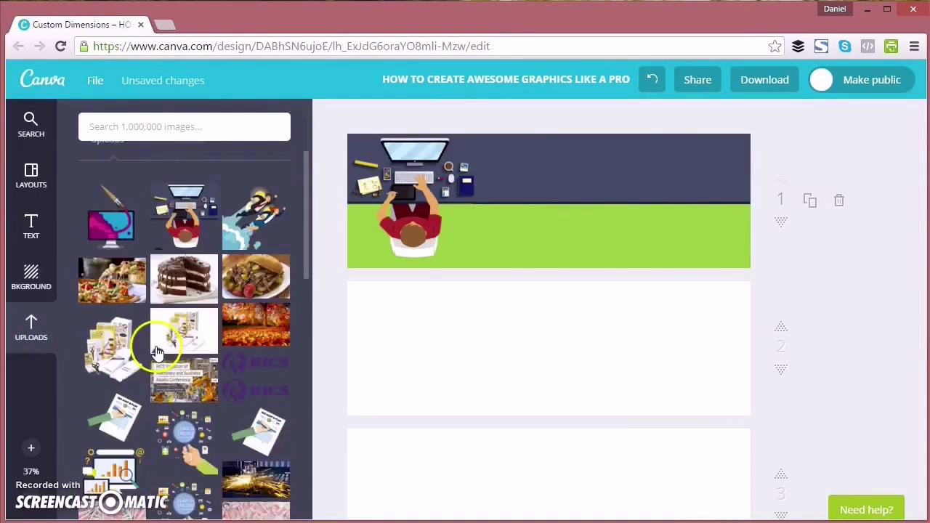
{"action": "scroll", "coordinate": [156, 349], "scroll_direction": "down", "scroll_amount": 10}
{"action": "scroll", "coordinate": [162, 355], "scroll_direction": "down", "scroll_amount": 15}
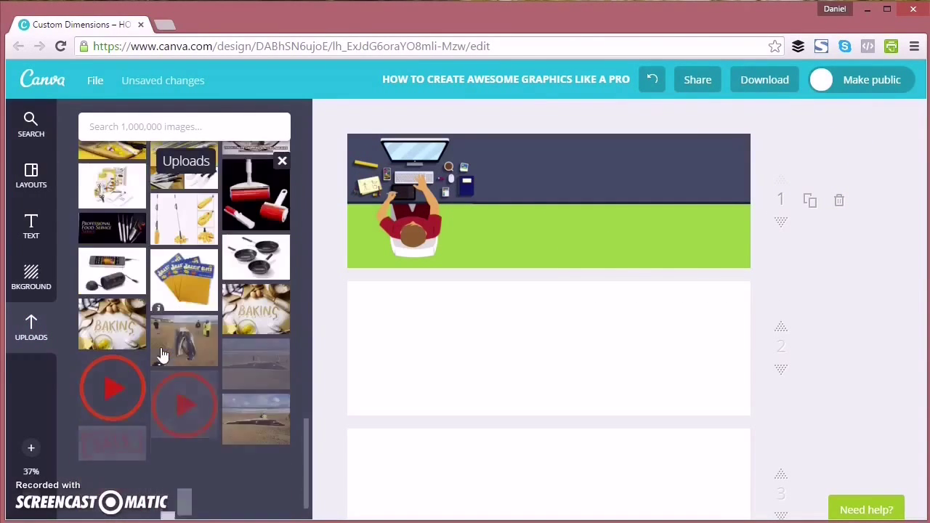
{"action": "scroll", "coordinate": [162, 354], "scroll_direction": "down", "scroll_amount": 10}
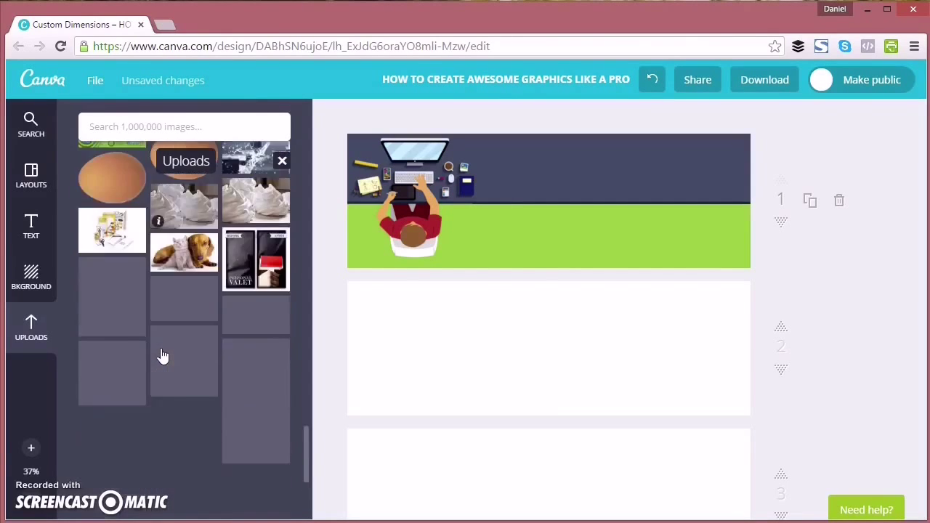
{"action": "scroll", "coordinate": [163, 356], "scroll_direction": "down", "scroll_amount": 10}
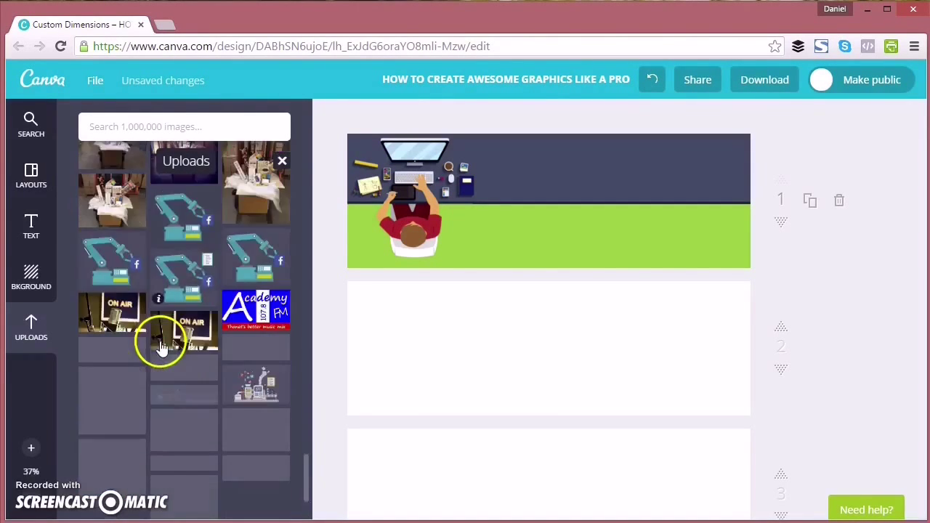
{"action": "scroll", "coordinate": [163, 350], "scroll_direction": "down", "scroll_amount": 10}
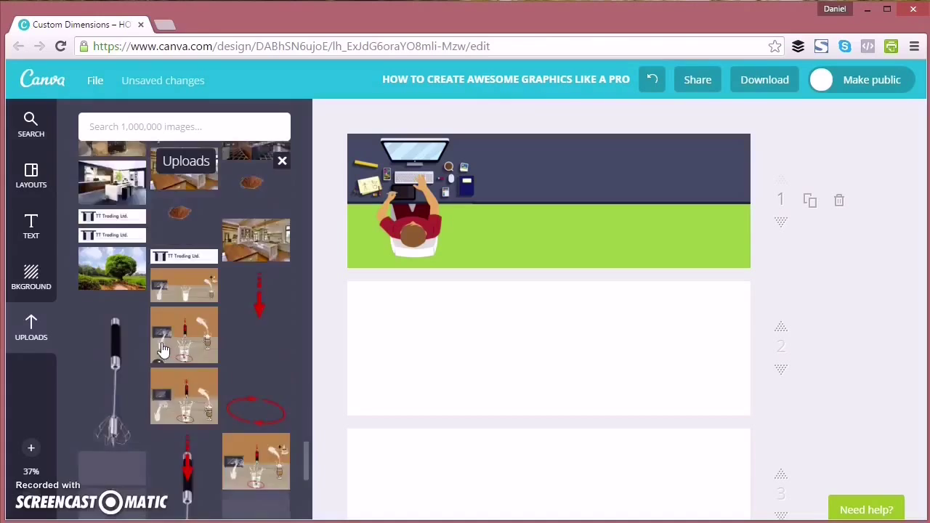
{"action": "scroll", "coordinate": [164, 350], "scroll_direction": "down", "scroll_amount": 10}
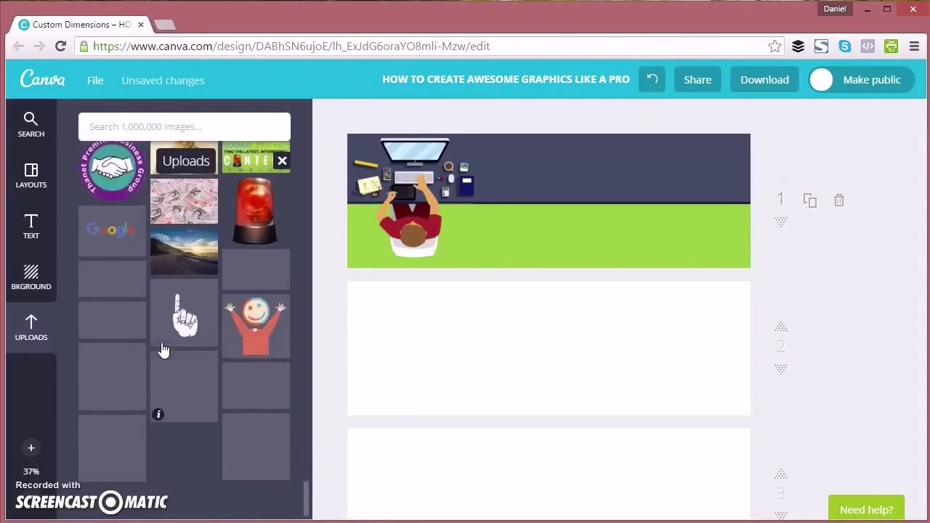
{"action": "scroll", "coordinate": [163, 351], "scroll_direction": "down", "scroll_amount": 3}
{"action": "left_click", "coordinate": [240, 429]}
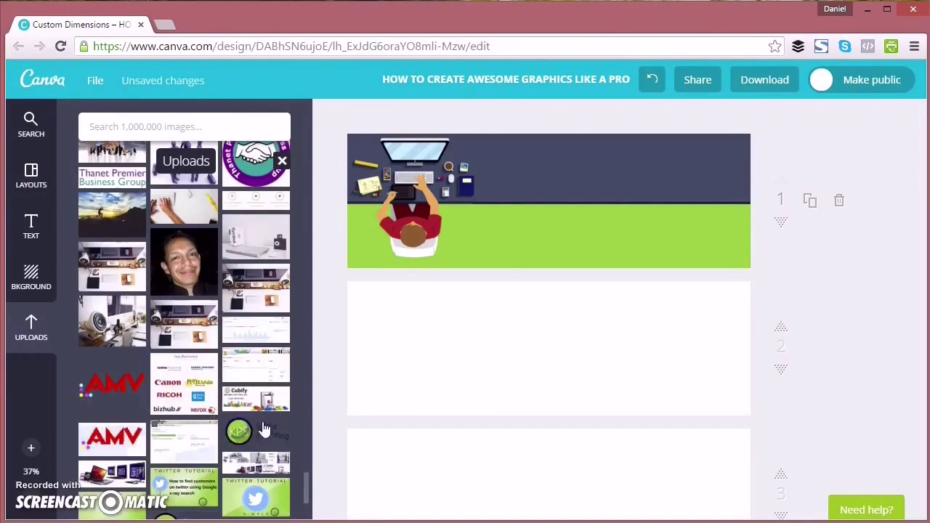
{"action": "left_click", "coordinate": [285, 161]}
{"action": "left_click_drag", "start_coordinate": [477, 167], "coordinate": [537, 238]}
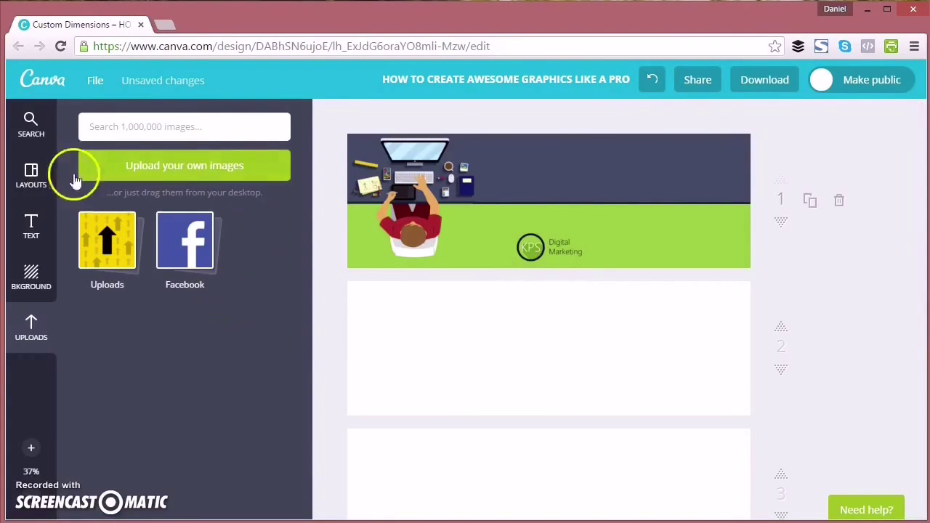
{"action": "left_click", "coordinate": [31, 227]}
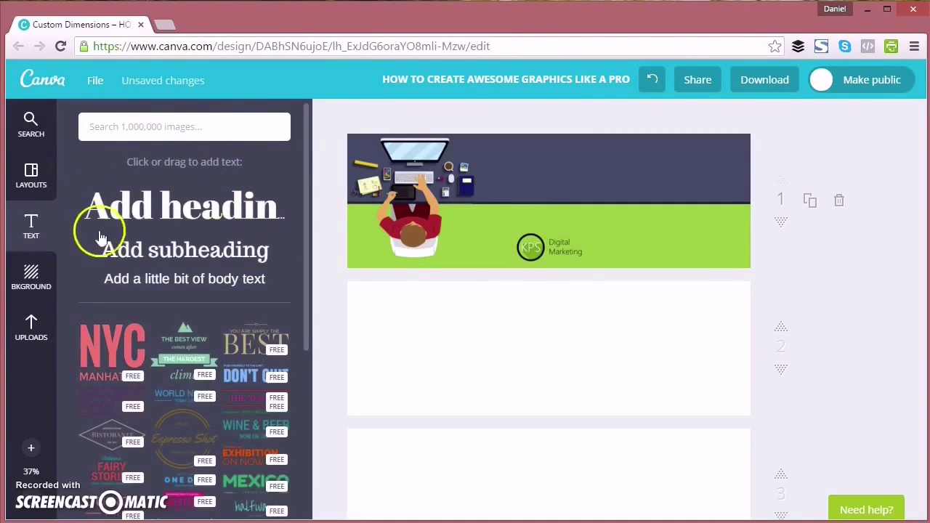
Step: Add a 'HOW TO CREATE' heading in Aileron Heavy 28, dark red, atop the navy band
{"action": "left_click", "coordinate": [557, 216]}
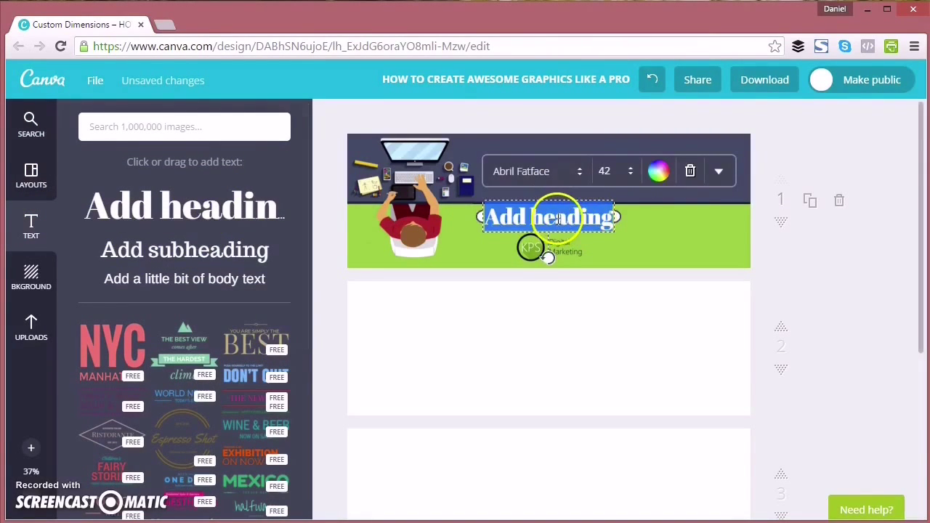
{"action": "type", "text": "HOW TO CREA"}
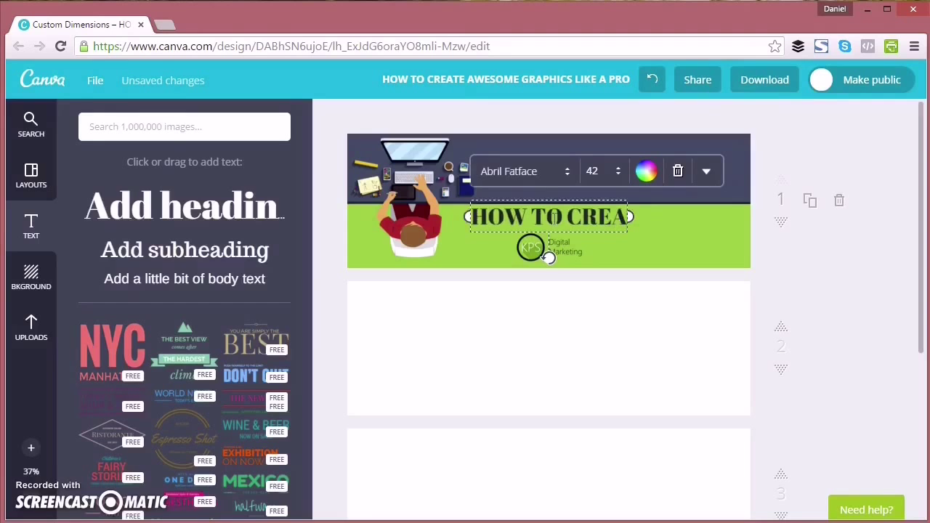
{"action": "type", "text": "TE"}
{"action": "left_click", "coordinate": [524, 164]}
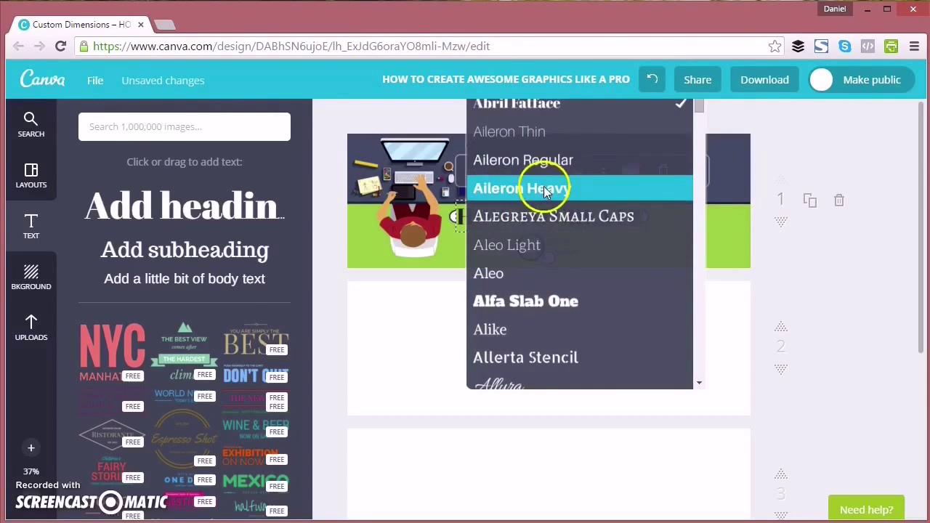
{"action": "left_click", "coordinate": [545, 189]}
{"action": "left_click", "coordinate": [581, 171]}
{"action": "left_click", "coordinate": [593, 285]}
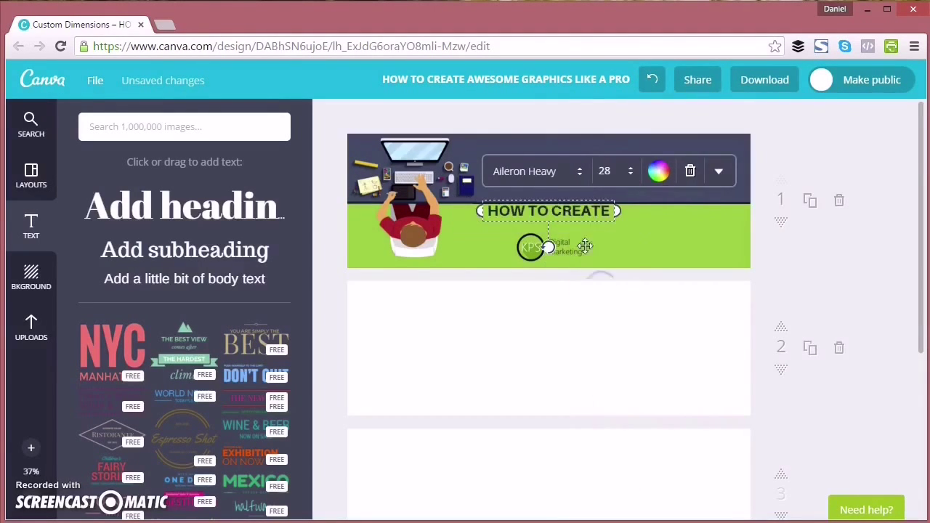
{"action": "left_click_drag", "start_coordinate": [583, 211], "coordinate": [599, 191]}
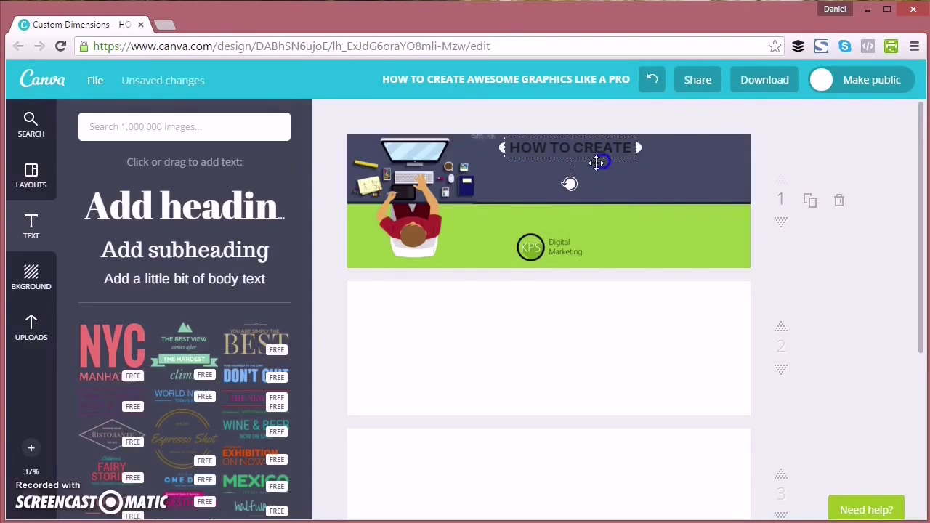
{"action": "left_click", "coordinate": [680, 121]}
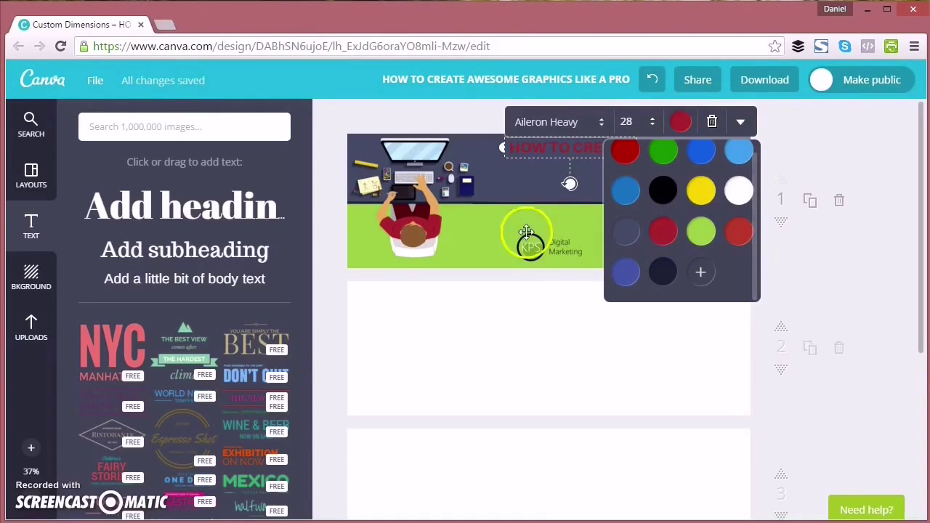
{"action": "left_click", "coordinate": [498, 225]}
{"action": "left_click", "coordinate": [592, 145]}
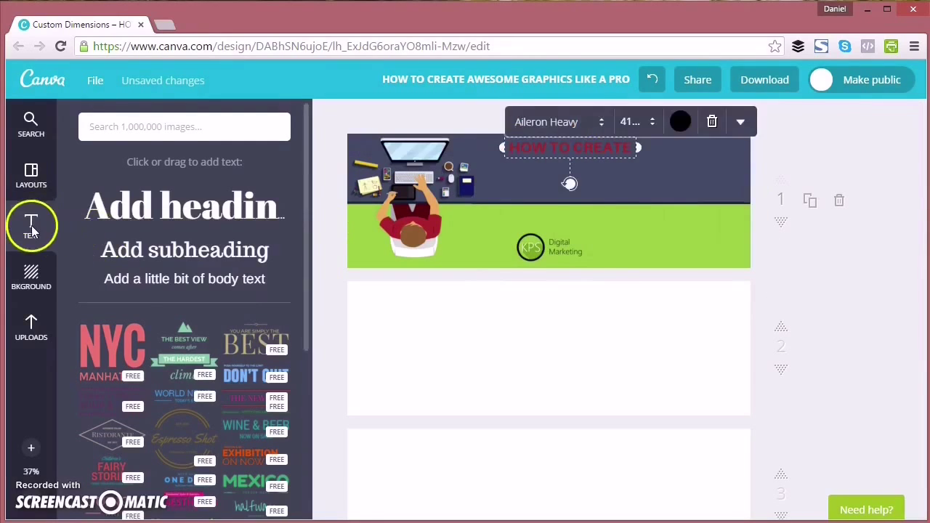
Step: Add a heading reading 'AWESOME GRAPHICS' in the Anton font and make it white
{"action": "left_click", "coordinate": [168, 217]}
{"action": "type", "text": "AWESOME G"}
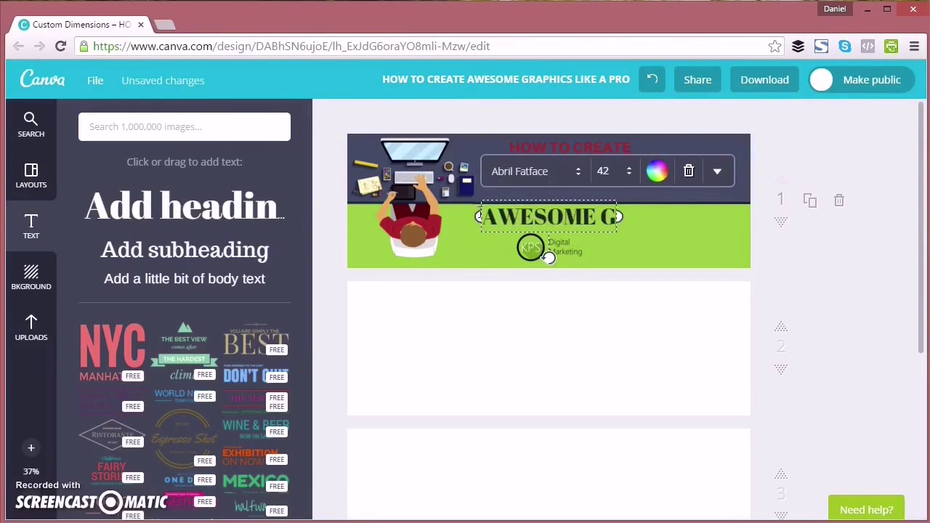
{"action": "type", "text": "RAPHICS"}
{"action": "left_click", "coordinate": [510, 174]}
{"action": "scroll", "coordinate": [510, 285], "scroll_direction": "down", "scroll_amount": 2}
{"action": "scroll", "coordinate": [511, 291], "scroll_direction": "down", "scroll_amount": 1}
{"action": "left_click", "coordinate": [467, 314]}
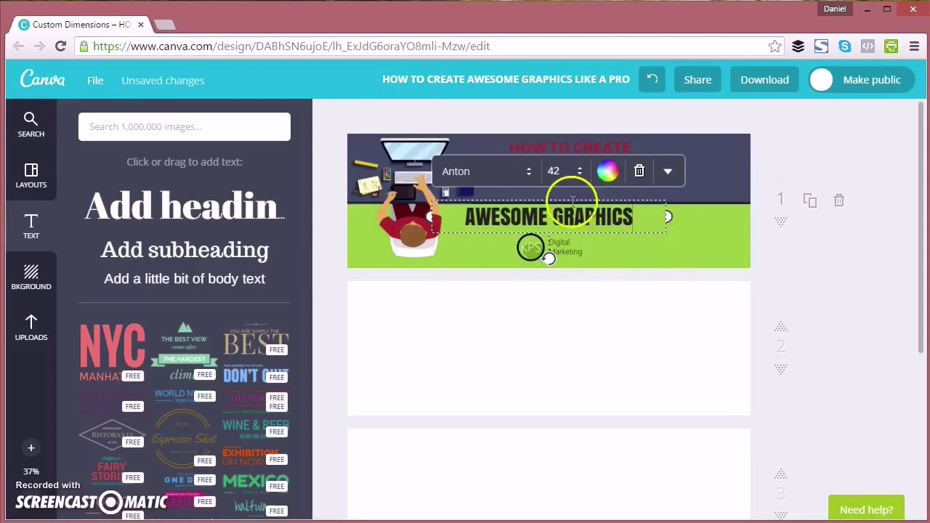
{"action": "left_click", "coordinate": [603, 172]}
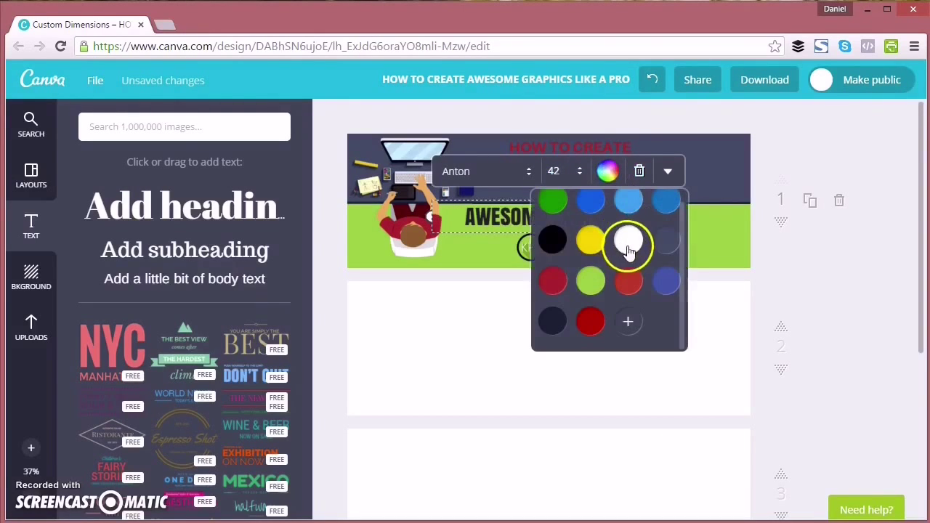
{"action": "left_click", "coordinate": [676, 245]}
Step: Set the title to size 56 and position it under HOW TO CREATE
{"action": "left_click_drag", "start_coordinate": [573, 223], "coordinate": [621, 178]}
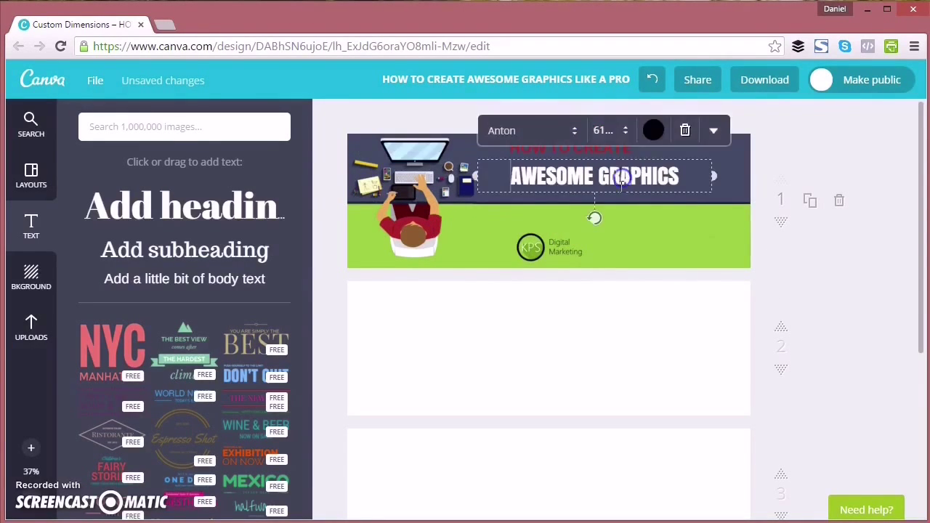
{"action": "left_click", "coordinate": [617, 136]}
{"action": "left_click", "coordinate": [618, 354]}
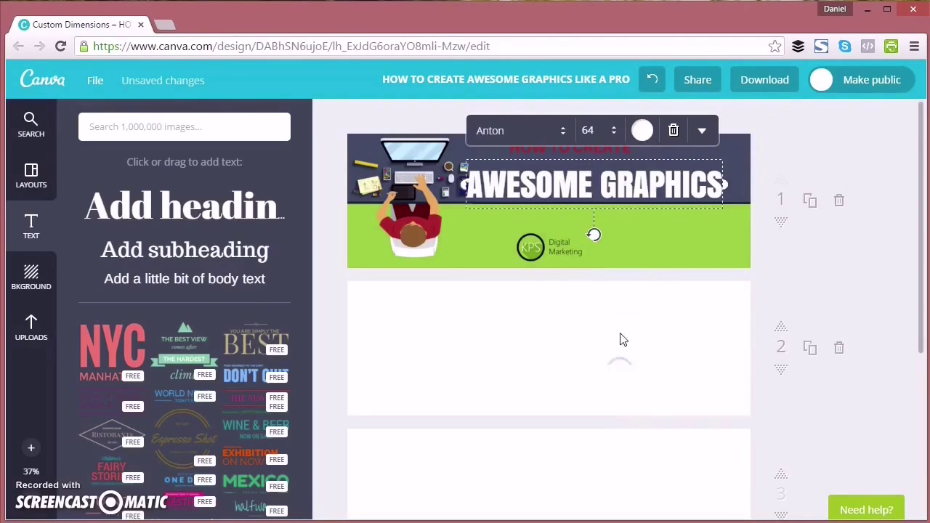
{"action": "left_click", "coordinate": [607, 133]}
{"action": "left_click", "coordinate": [608, 289]}
{"action": "left_click_drag", "start_coordinate": [640, 201], "coordinate": [661, 203]}
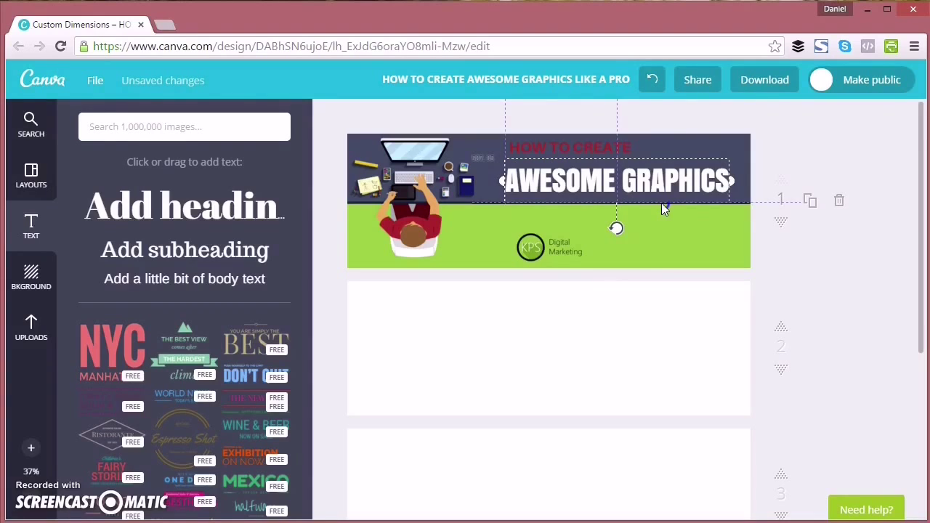
Step: Select the HOW TO CREATE heading and open its more-options menu
{"action": "left_click", "coordinate": [632, 151]}
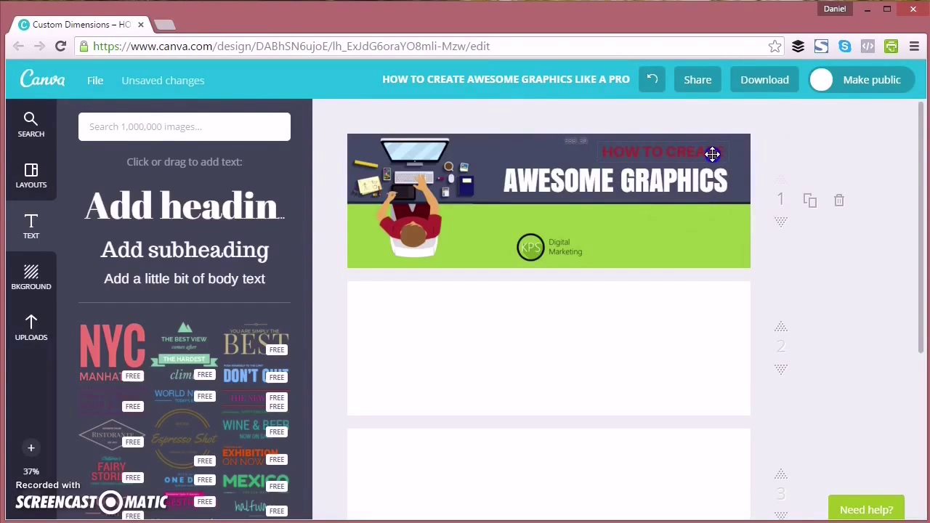
{"action": "left_click", "coordinate": [701, 153]}
{"action": "left_click", "coordinate": [831, 121]}
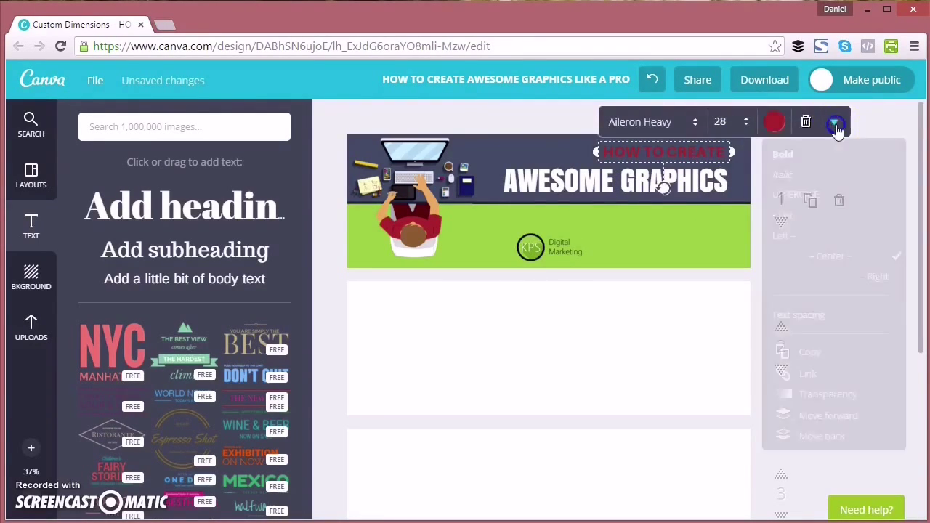
Step: Duplicate HOW TO CREATE onto the green band and change its text to LIKE A PRO
{"action": "left_click", "coordinate": [812, 354]}
{"action": "left_click_drag", "start_coordinate": [685, 154], "coordinate": [688, 218]}
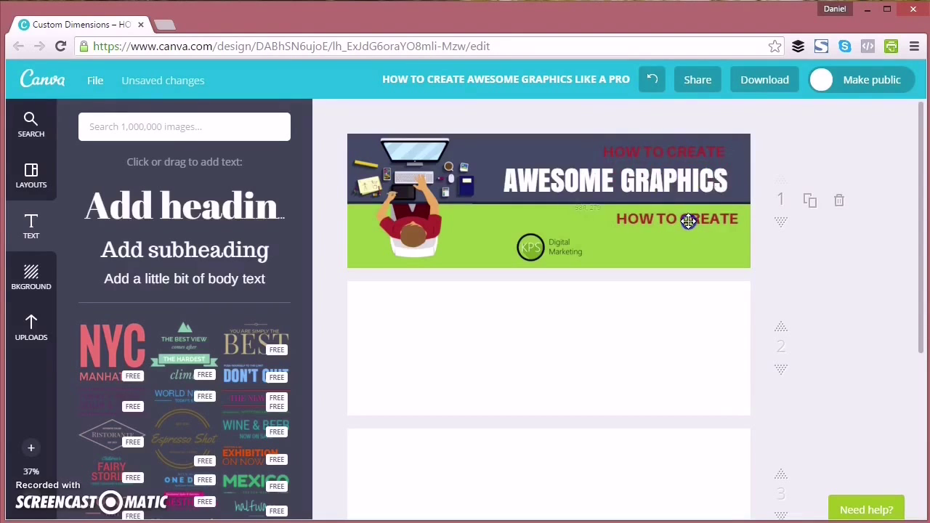
{"action": "triple_click", "coordinate": [674, 219]}
{"action": "type", "text": "LIKE A PRO"}
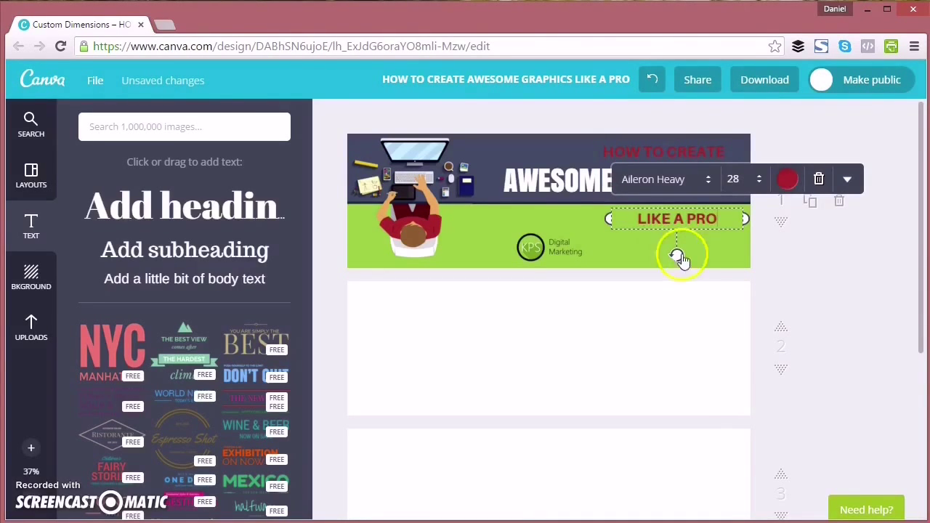
{"action": "left_click", "coordinate": [680, 256]}
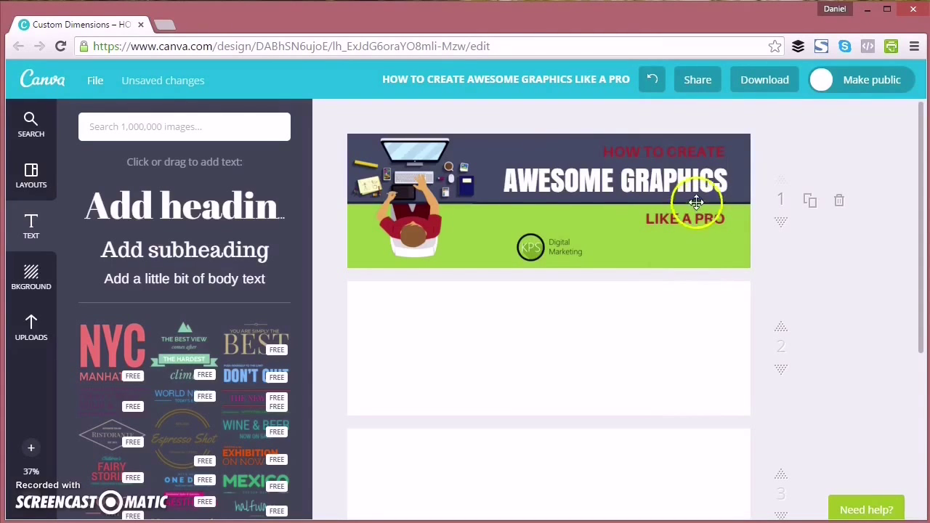
Step: Change the AWESOME GRAPHICS title to size 60
{"action": "left_click", "coordinate": [696, 169]}
{"action": "left_click", "coordinate": [625, 129]}
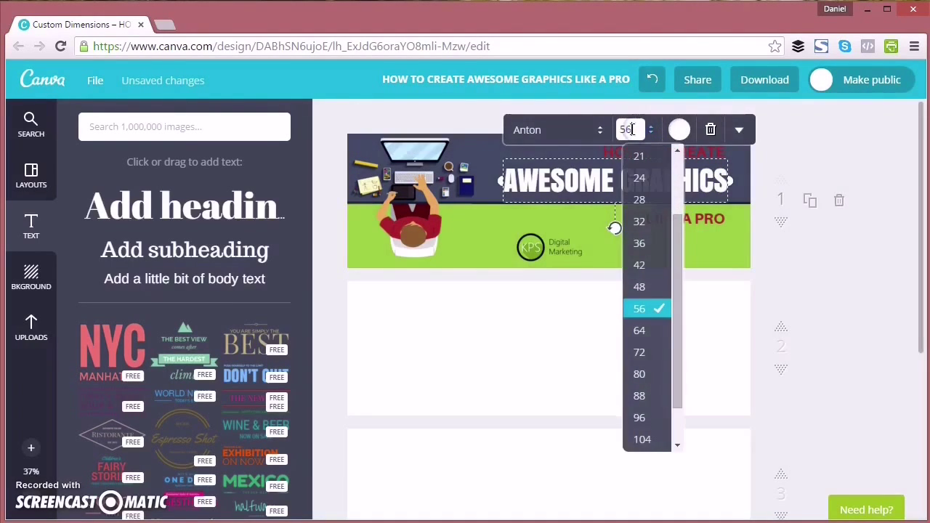
{"action": "type", "text": "60"}
{"action": "key", "text": "Return"}
{"action": "left_click", "coordinate": [589, 337]}
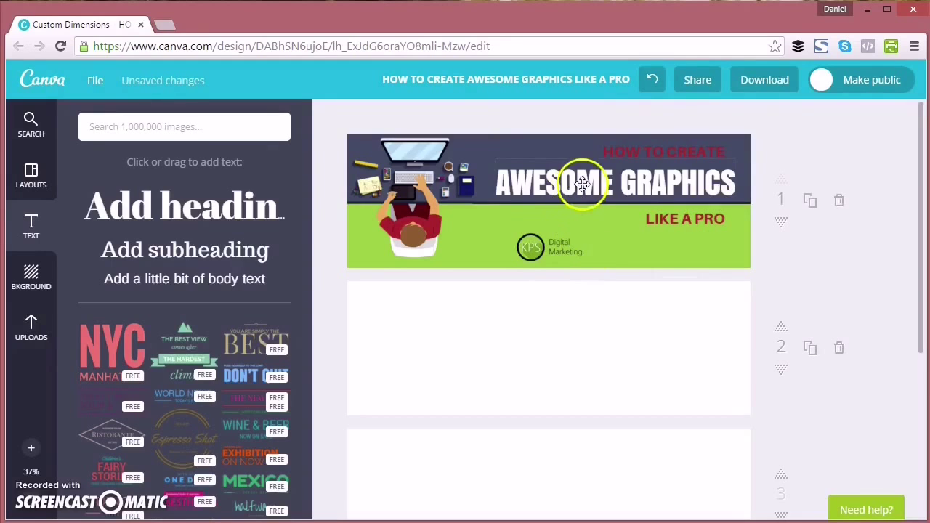
Step: Set HOW TO CREATE to size 32 and widen it to fit on one line
{"action": "left_click", "coordinate": [709, 150]}
{"action": "left_click", "coordinate": [731, 122]}
{"action": "left_click", "coordinate": [745, 326]}
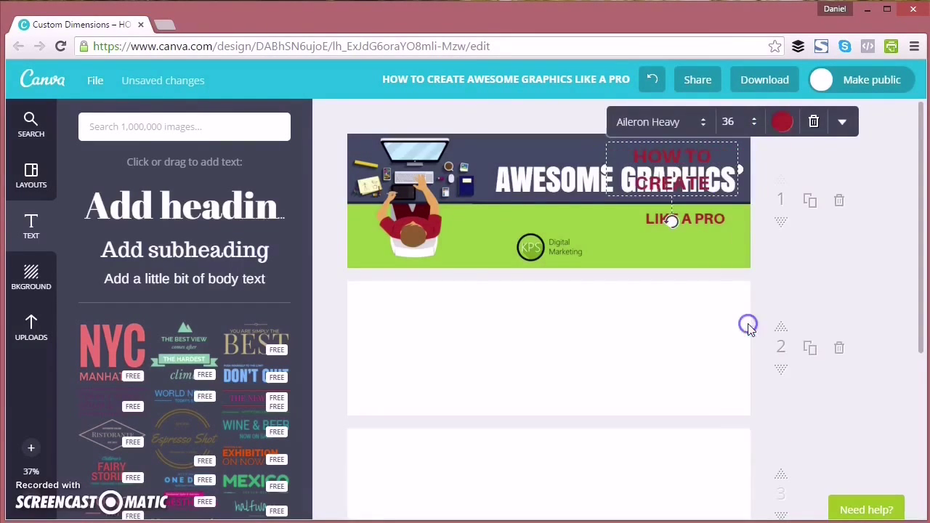
{"action": "left_click", "coordinate": [730, 122]}
{"action": "left_click", "coordinate": [743, 279]}
{"action": "left_click_drag", "start_coordinate": [644, 166], "coordinate": [574, 166]}
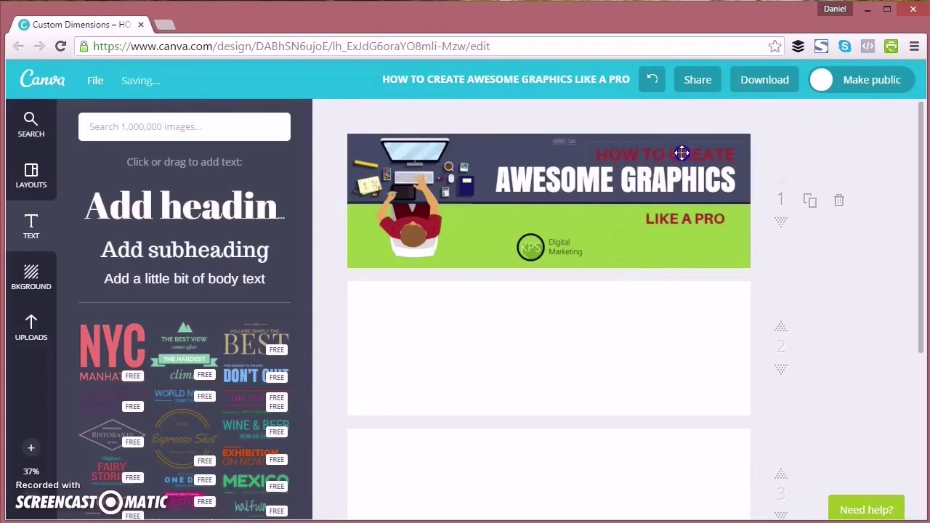
Step: Resize LIKE A PRO to 32 and nudge it up beneath the title
{"action": "left_click", "coordinate": [687, 220]}
{"action": "left_click", "coordinate": [754, 178]}
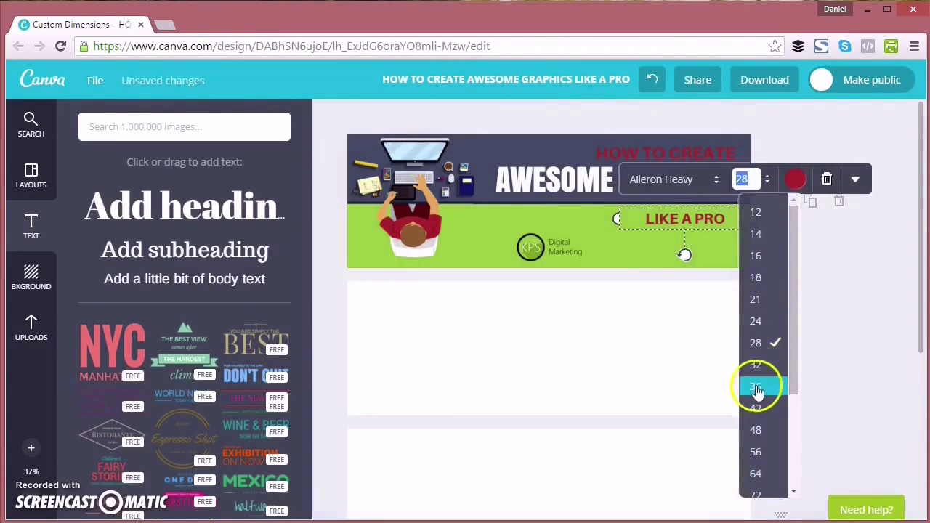
{"action": "left_click", "coordinate": [758, 388]}
{"action": "left_click", "coordinate": [690, 328]}
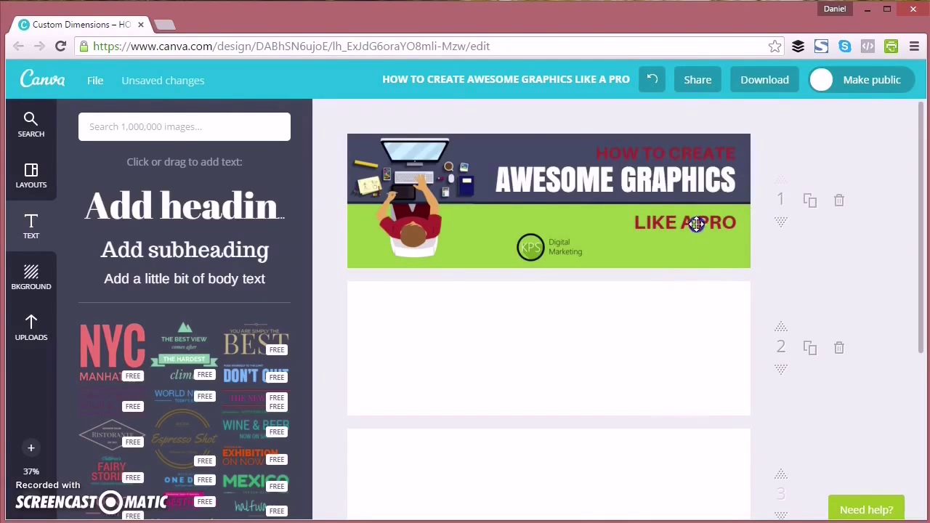
{"action": "left_click_drag", "start_coordinate": [697, 215], "coordinate": [710, 219]}
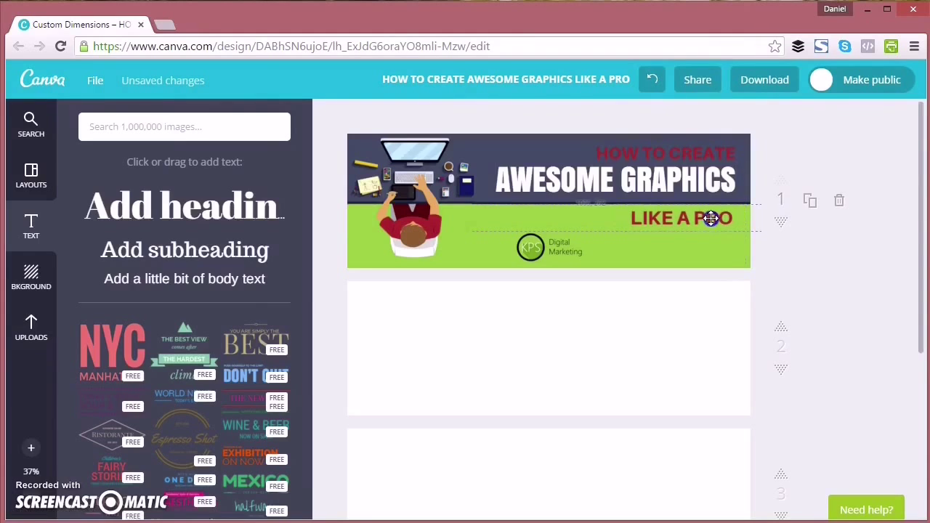
{"action": "left_click", "coordinate": [692, 150]}
{"action": "left_click", "coordinate": [702, 227]}
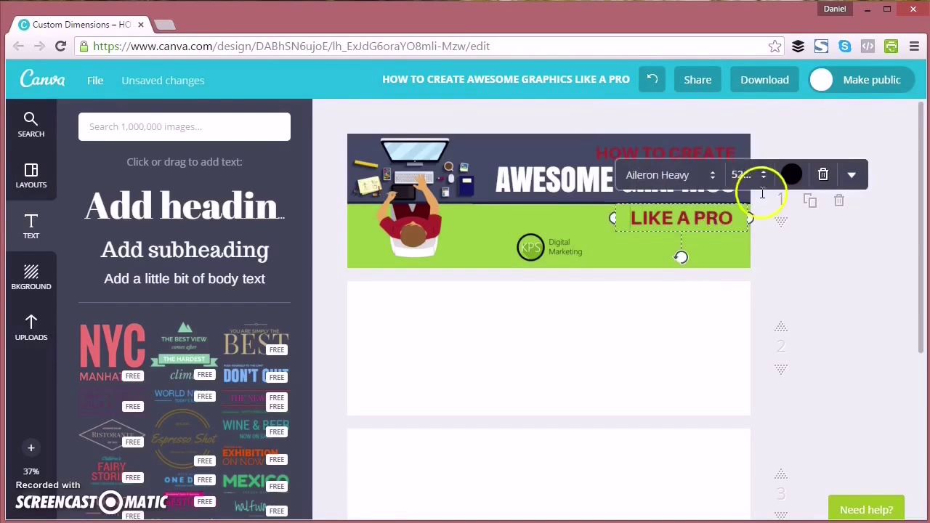
{"action": "left_click", "coordinate": [749, 176]}
{"action": "left_click", "coordinate": [754, 328]}
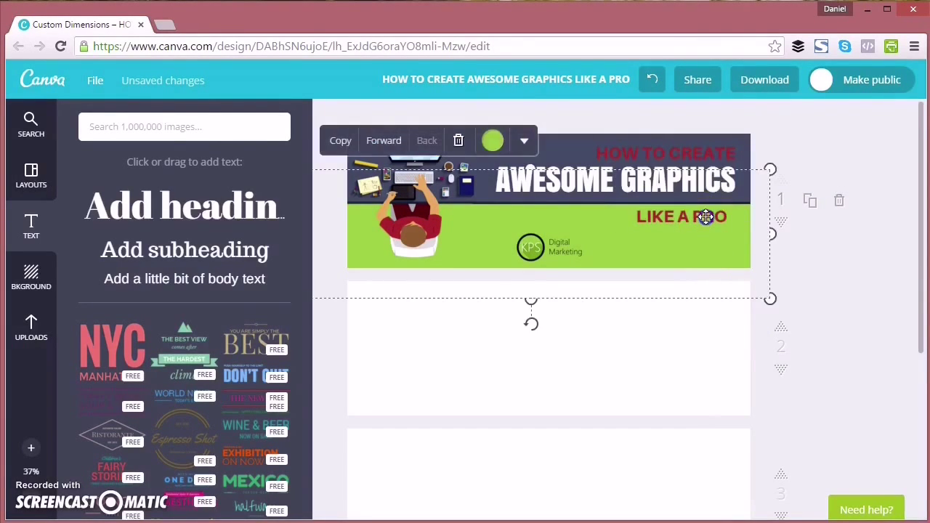
{"action": "left_click", "coordinate": [683, 150]}
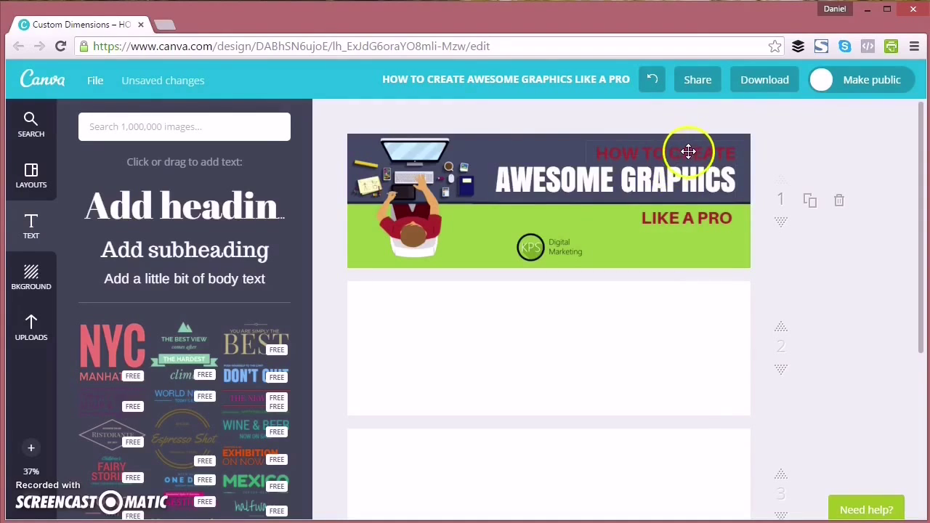
Step: Duplicate HOW TO CREATE, turn the copy black and open its transparency setting
{"action": "left_click", "coordinate": [692, 151]}
{"action": "left_click", "coordinate": [822, 123]}
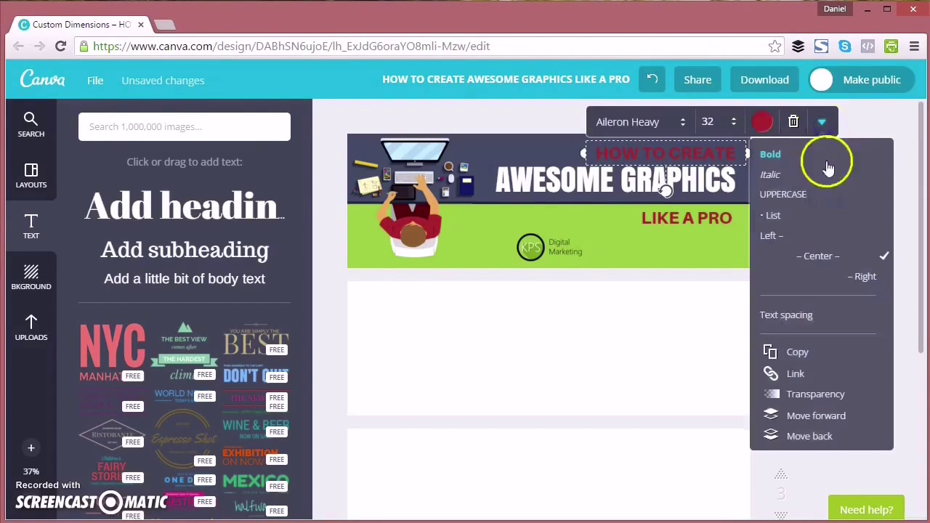
{"action": "left_click", "coordinate": [791, 353]}
{"action": "left_click_drag", "start_coordinate": [691, 162], "coordinate": [612, 164]}
{"action": "left_click", "coordinate": [693, 184]}
{"action": "left_click", "coordinate": [583, 253]}
{"action": "left_click", "coordinate": [535, 235]}
{"action": "left_click", "coordinate": [822, 121]}
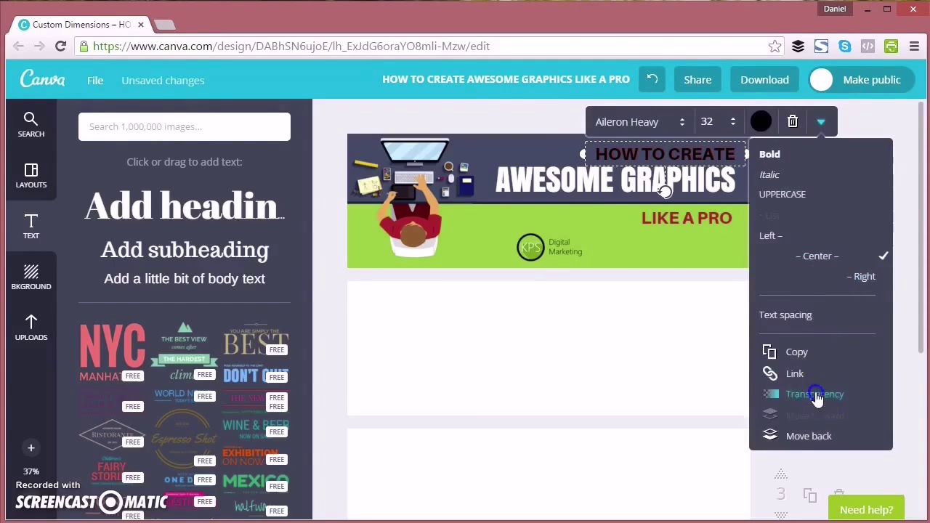
{"action": "left_click", "coordinate": [796, 394]}
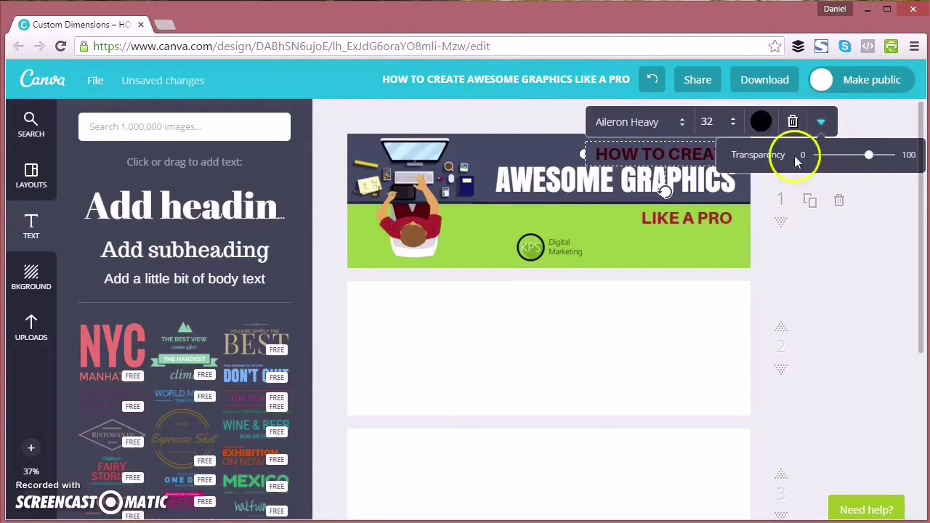
{"action": "left_click", "coordinate": [821, 122]}
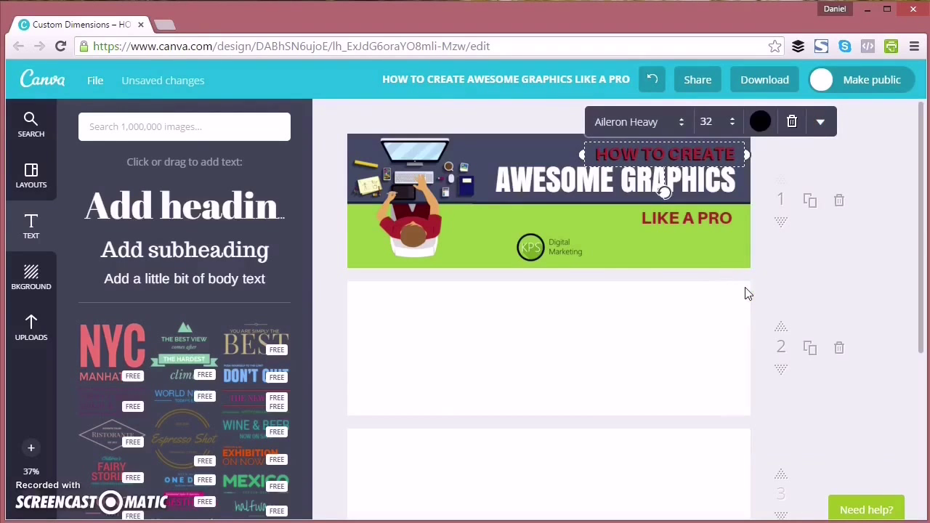
Step: Duplicate LIKE A PRO, make the copy black and partly transparent just below the original
{"action": "left_click", "coordinate": [650, 218]}
{"action": "left_click", "coordinate": [858, 176]}
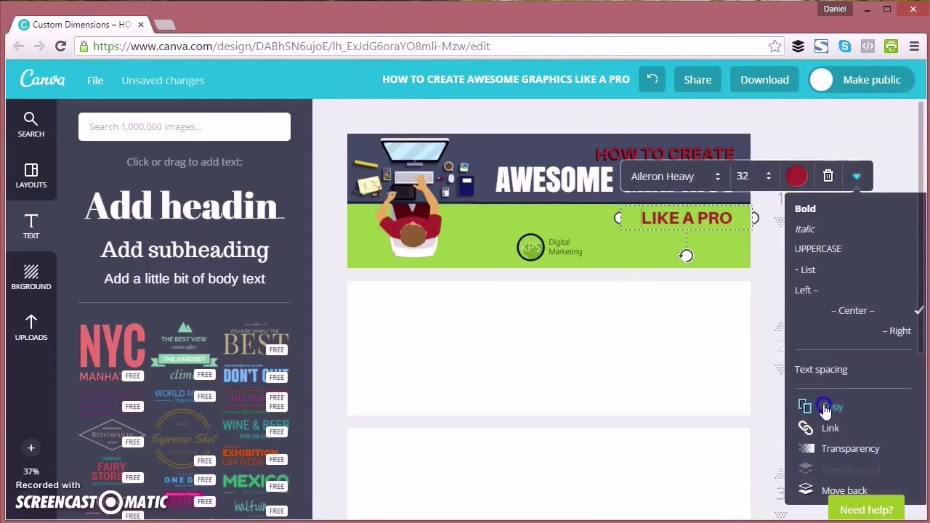
{"action": "left_click", "coordinate": [826, 408]}
{"action": "left_click_drag", "start_coordinate": [722, 235], "coordinate": [662, 224]}
{"action": "left_click", "coordinate": [783, 199]}
{"action": "left_click", "coordinate": [728, 261]}
{"action": "left_click", "coordinate": [657, 223]}
{"action": "left_click", "coordinate": [858, 181]}
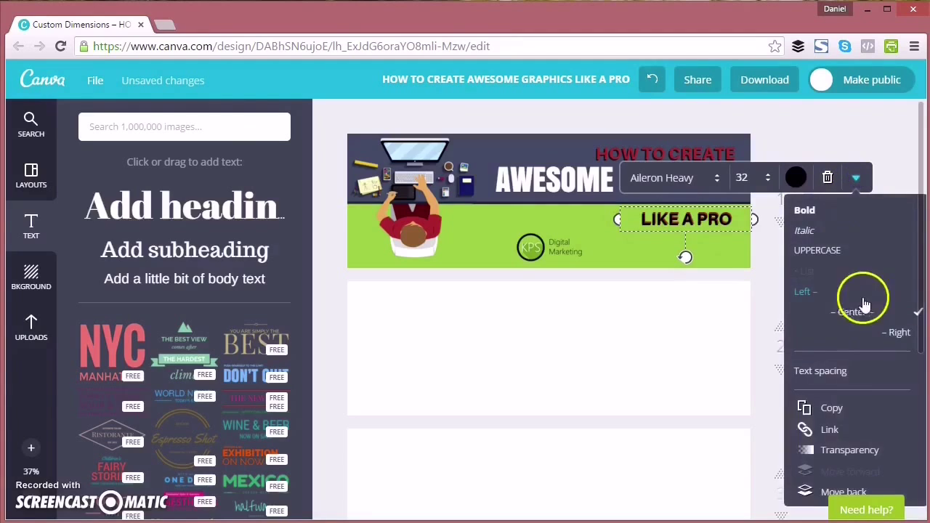
{"action": "left_click", "coordinate": [862, 446]}
{"action": "left_click_drag", "start_coordinate": [925, 217], "coordinate": [912, 218]}
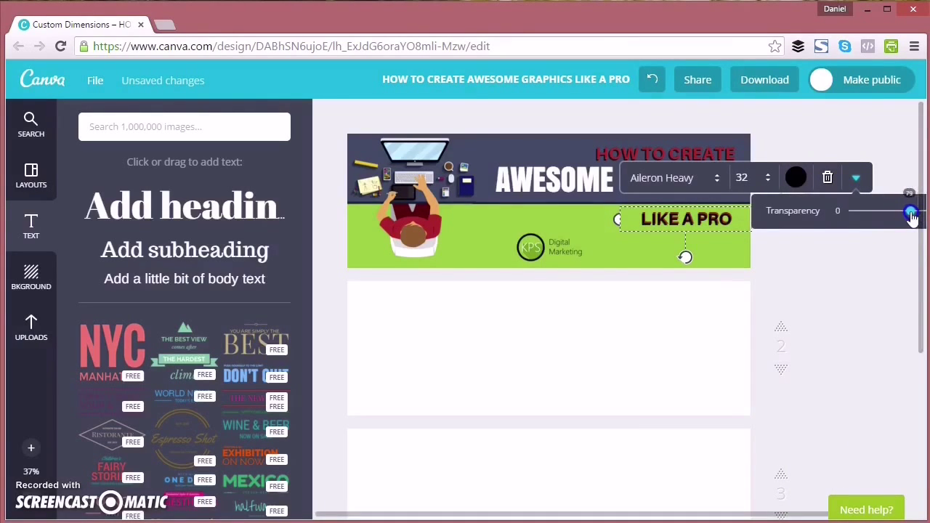
{"action": "left_click", "coordinate": [858, 179]}
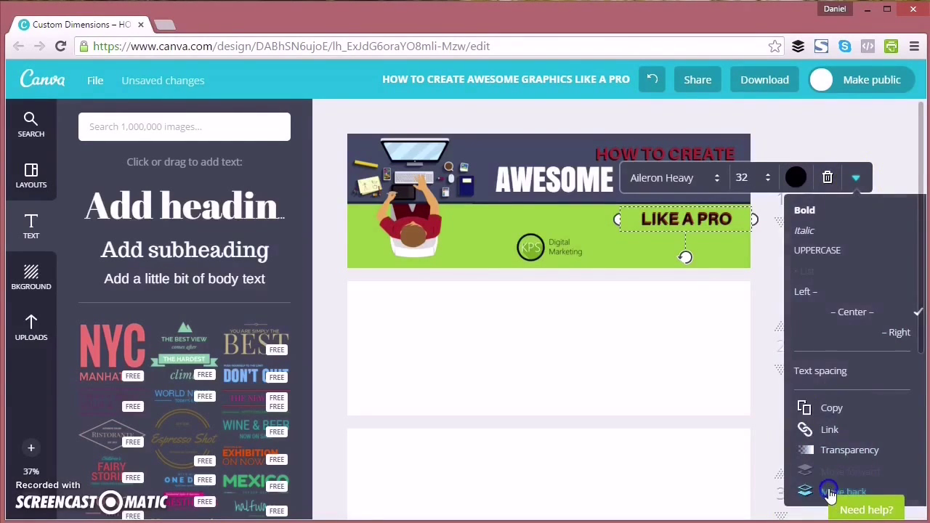
Step: Send the black copy behind the red heading and add a blue Facebook square from image search
{"action": "left_click", "coordinate": [834, 472]}
{"action": "left_click", "coordinate": [666, 347]}
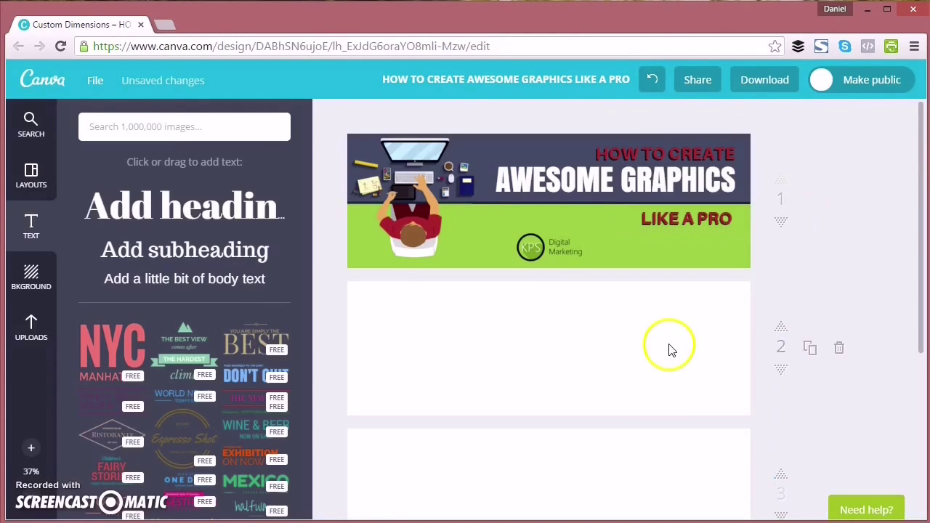
{"action": "left_click", "coordinate": [52, 127]}
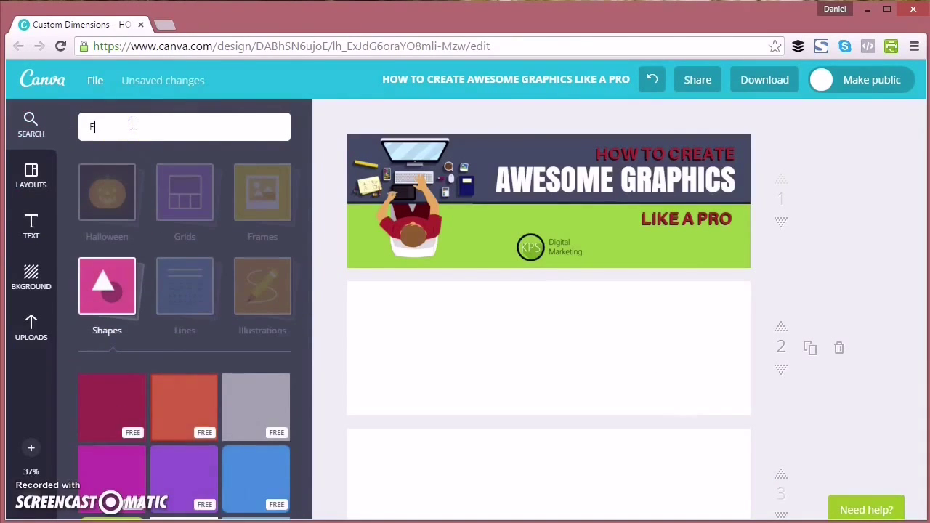
{"action": "key", "text": "Return"}
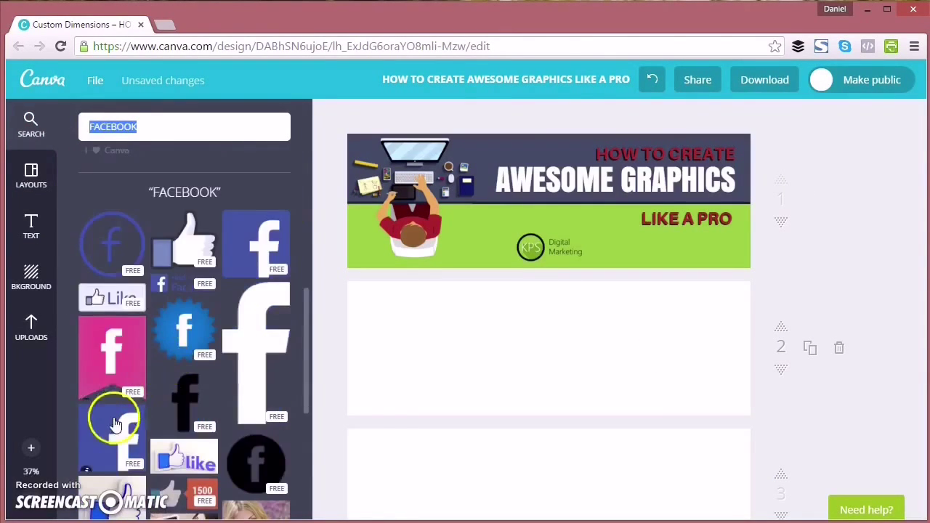
{"action": "left_click", "coordinate": [109, 418]}
Step: Search the image library for TWITTER and LINKEDIN logos
{"action": "double_click", "coordinate": [151, 124]}
{"action": "type", "text": "TW"}
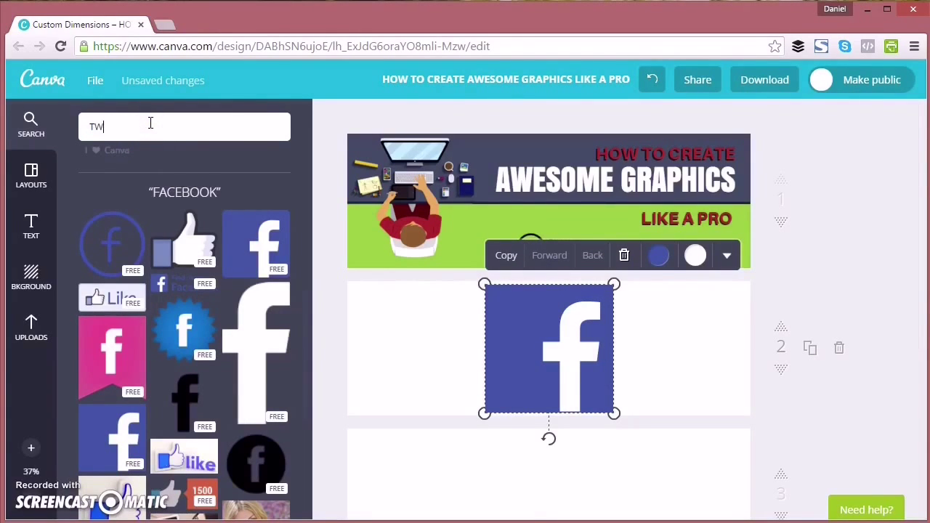
{"action": "type", "text": "ITTER"}
{"action": "key", "text": "Return"}
{"action": "double_click", "coordinate": [159, 125]}
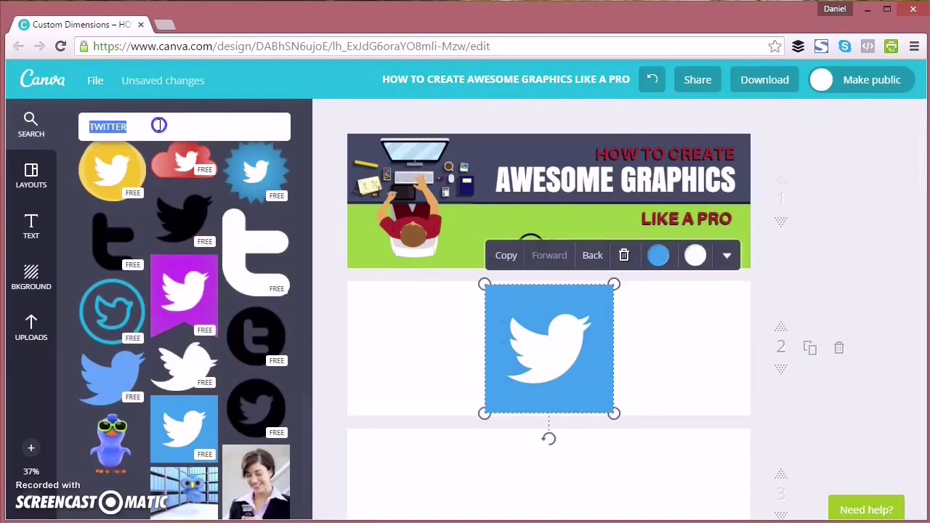
{"action": "type", "text": "LINKEDIN"}
{"action": "key", "text": "Return"}
Step: Search YOUTUBE, place the red YouTube logo and shrink it to a small icon
{"action": "double_click", "coordinate": [158, 125]}
{"action": "left_click", "coordinate": [184, 386]}
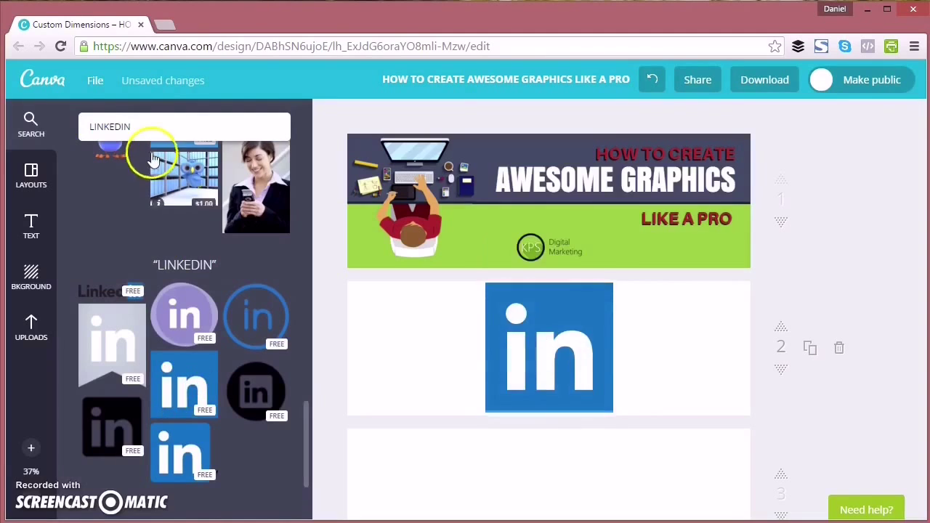
{"action": "left_click_drag", "start_coordinate": [156, 131], "coordinate": [72, 128]}
{"action": "type", "text": "YOUTUBE"}
{"action": "key", "text": "Return"}
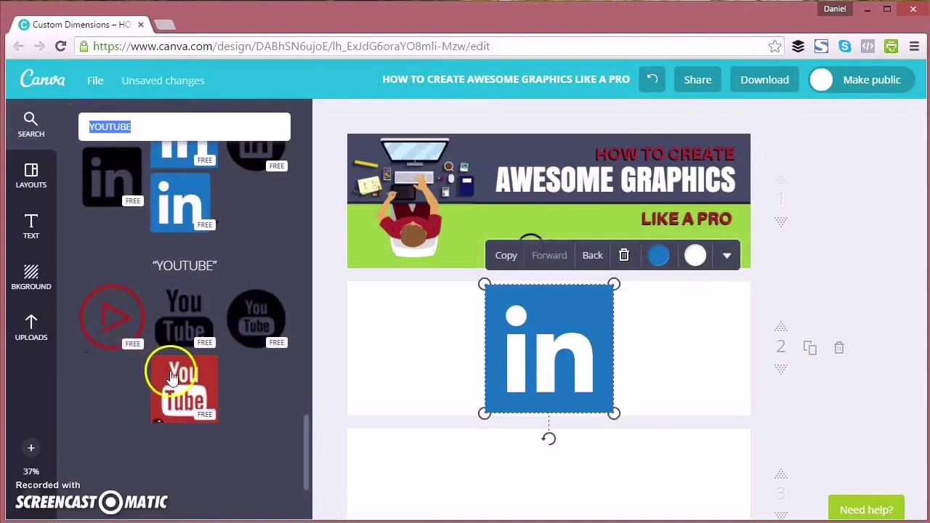
{"action": "left_click_drag", "start_coordinate": [169, 374], "coordinate": [509, 319]}
{"action": "left_click_drag", "start_coordinate": [443, 317], "coordinate": [663, 253]}
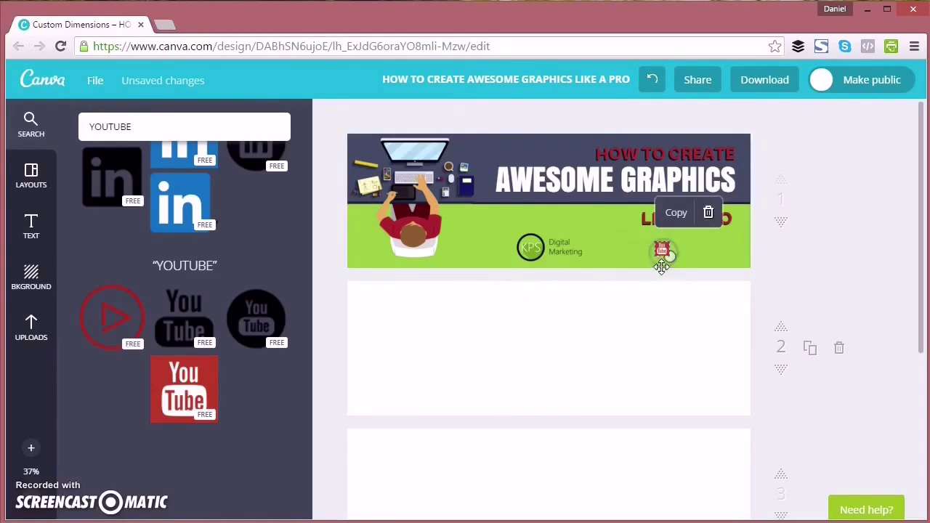
{"action": "left_click", "coordinate": [664, 251]}
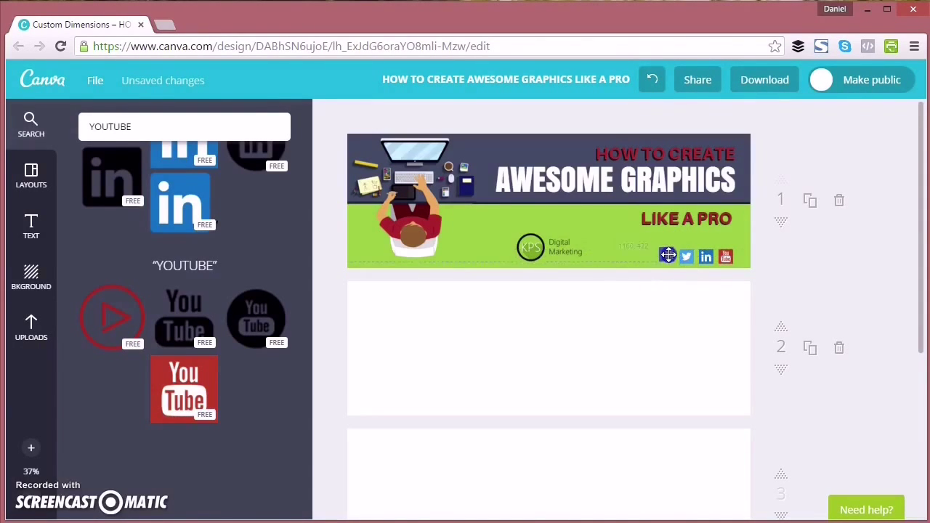
Step: Add a body text box with the kpsdigitalmarketing.co.uk address onto the green band
{"action": "left_click", "coordinate": [30, 225]}
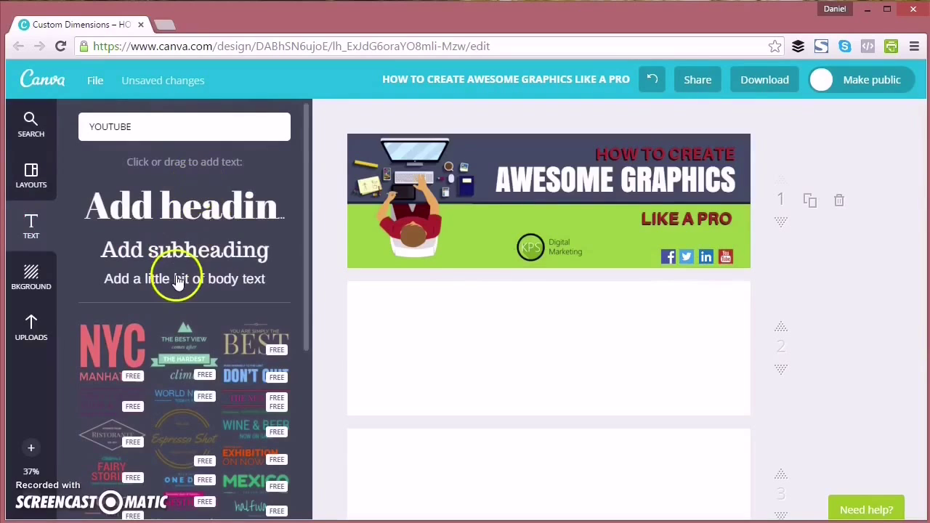
{"action": "left_click_drag", "start_coordinate": [176, 276], "coordinate": [550, 250]}
{"action": "type", "text": "KPS"}
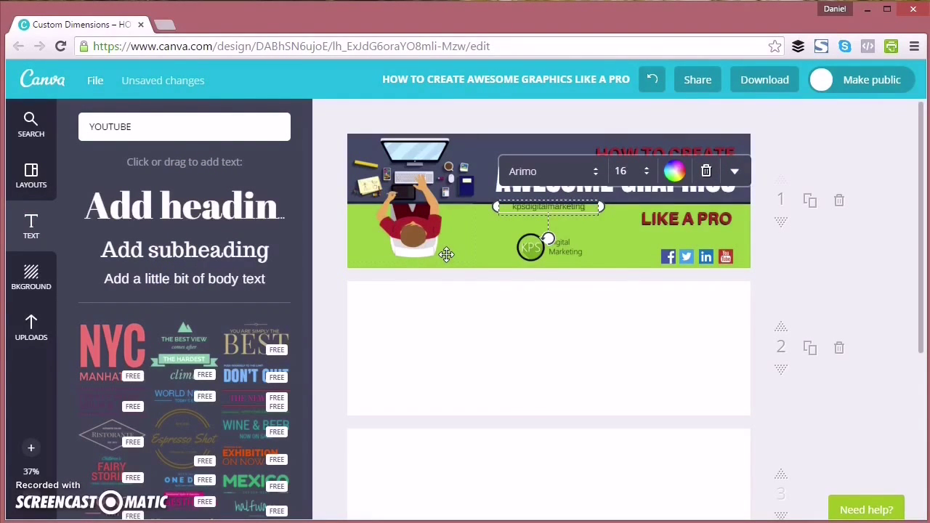
{"action": "left_click_drag", "start_coordinate": [550, 208], "coordinate": [610, 245]}
Step: Set the address text to size 12 and place it above the social icons
{"action": "left_click", "coordinate": [725, 199]}
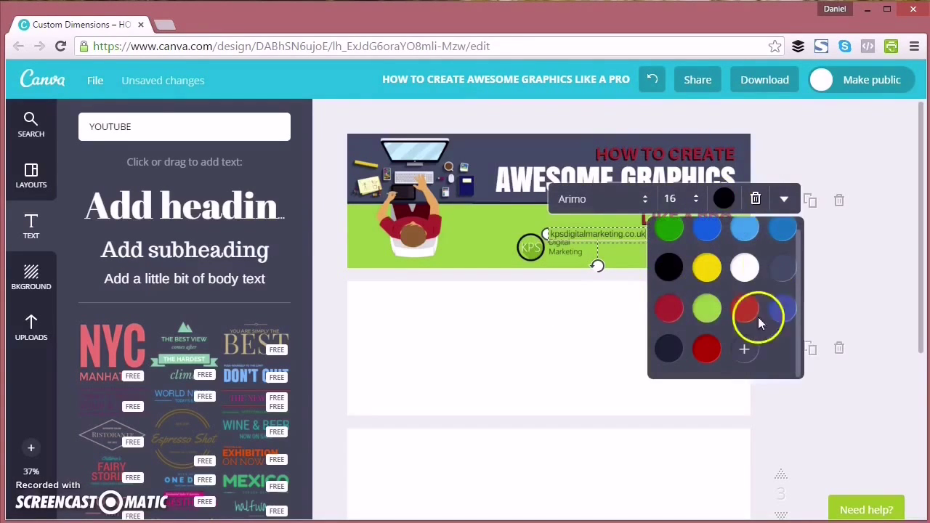
{"action": "left_click", "coordinate": [677, 199]}
{"action": "left_click", "coordinate": [684, 254]}
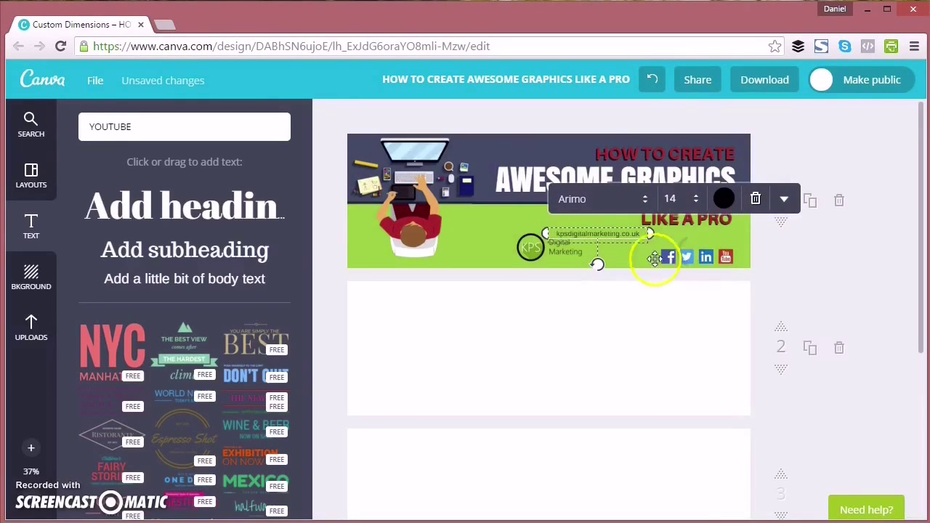
{"action": "left_click", "coordinate": [675, 198]}
{"action": "left_click", "coordinate": [691, 236]}
{"action": "left_click_drag", "start_coordinate": [616, 234], "coordinate": [714, 242]}
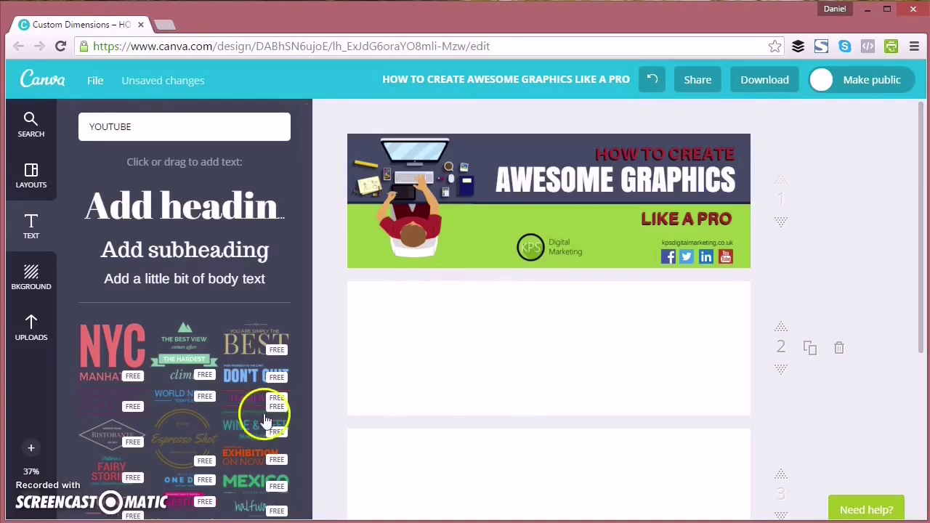
Step: Confirm the design title and download the header as a JPG image for web
{"action": "left_click", "coordinate": [586, 78]}
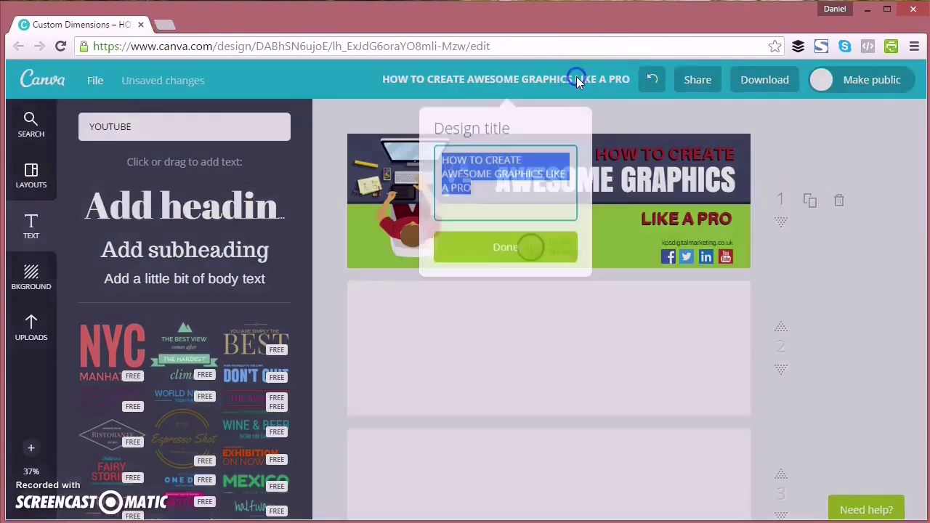
{"action": "left_click", "coordinate": [492, 185]}
{"action": "left_click", "coordinate": [501, 246]}
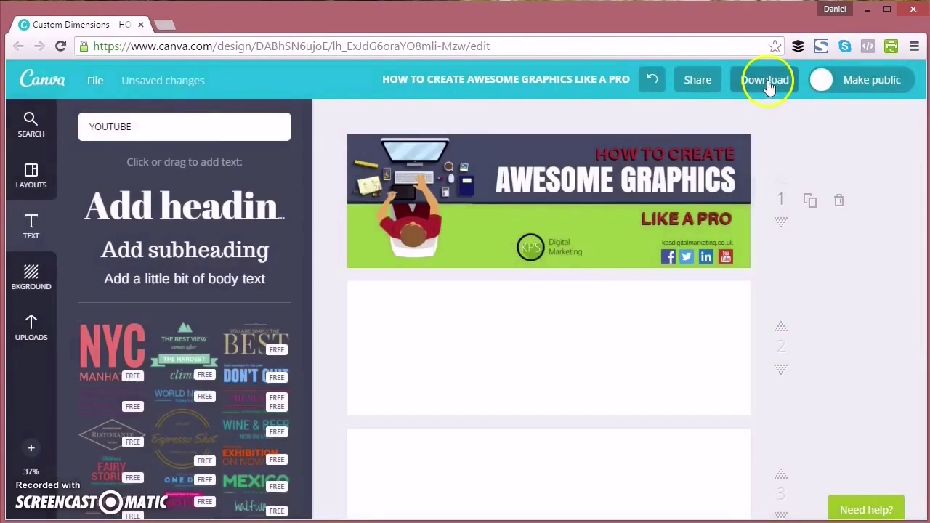
{"action": "left_click", "coordinate": [767, 81]}
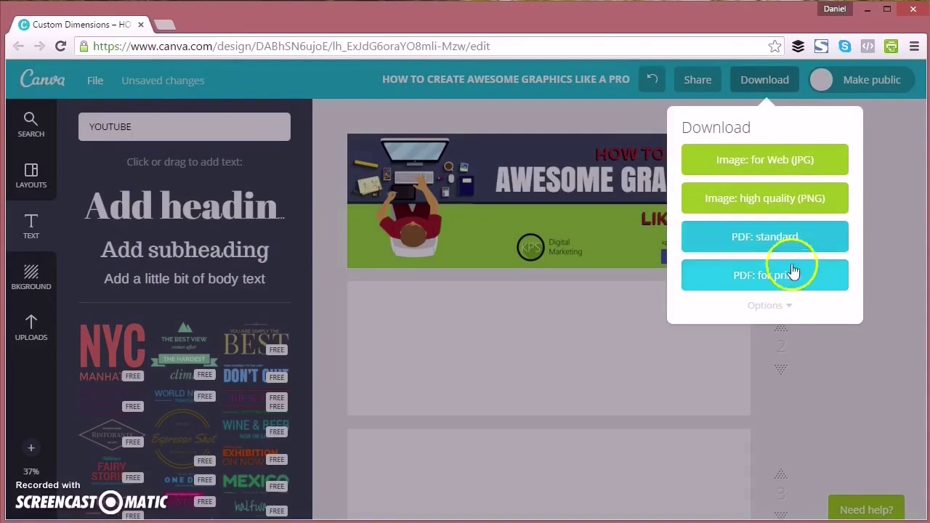
{"action": "left_click", "coordinate": [804, 162]}
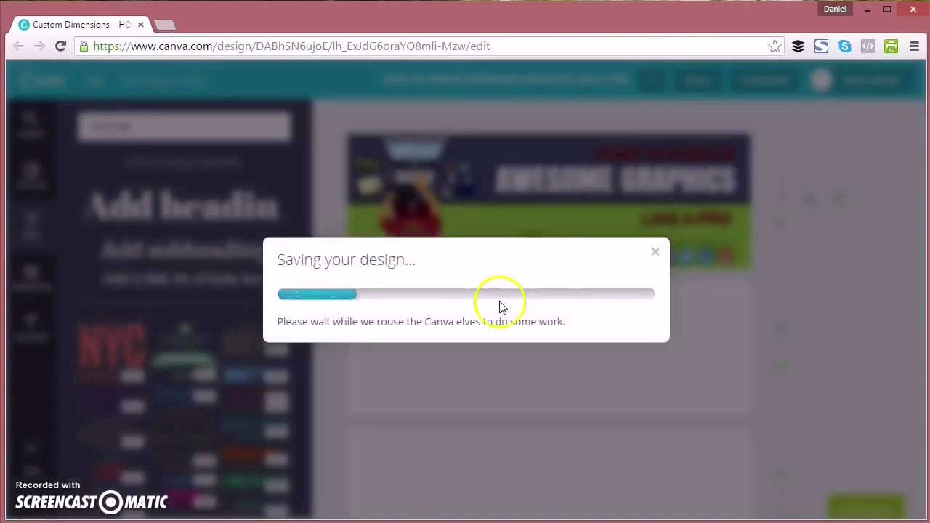